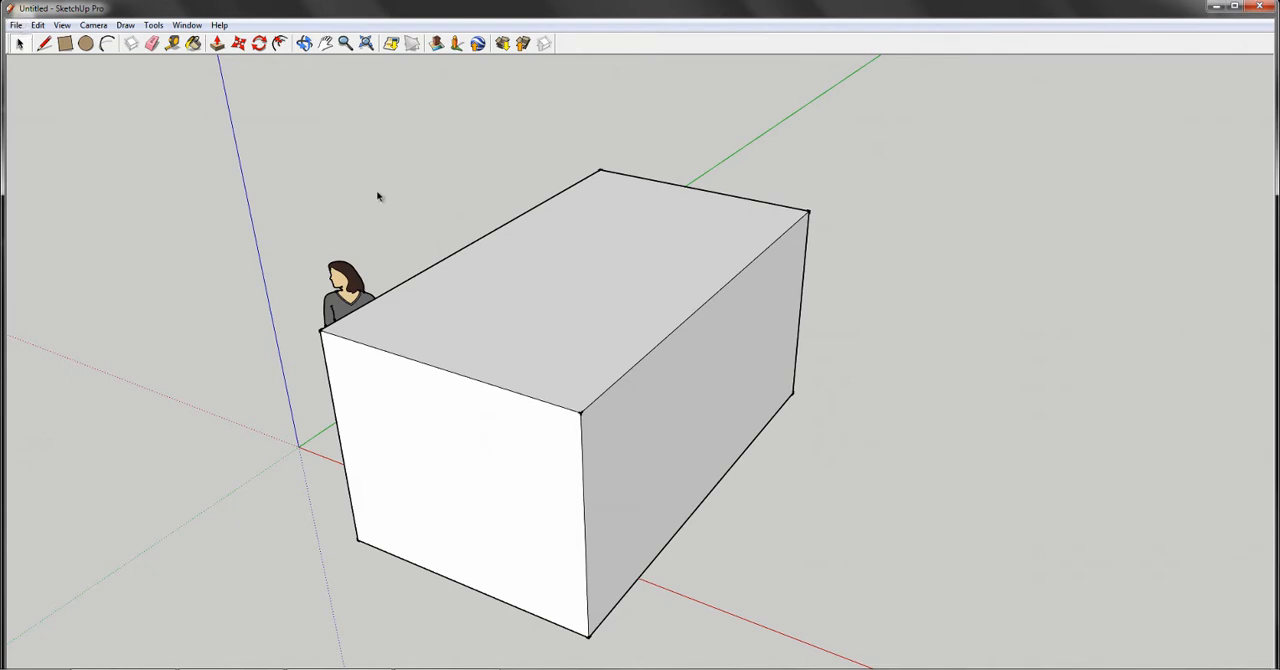
- Open SCB ACI-MSO.skp from the SketchUp Templates folder under Apps on the G: drive, discarding the changes to the untitled model
click(17, 25)
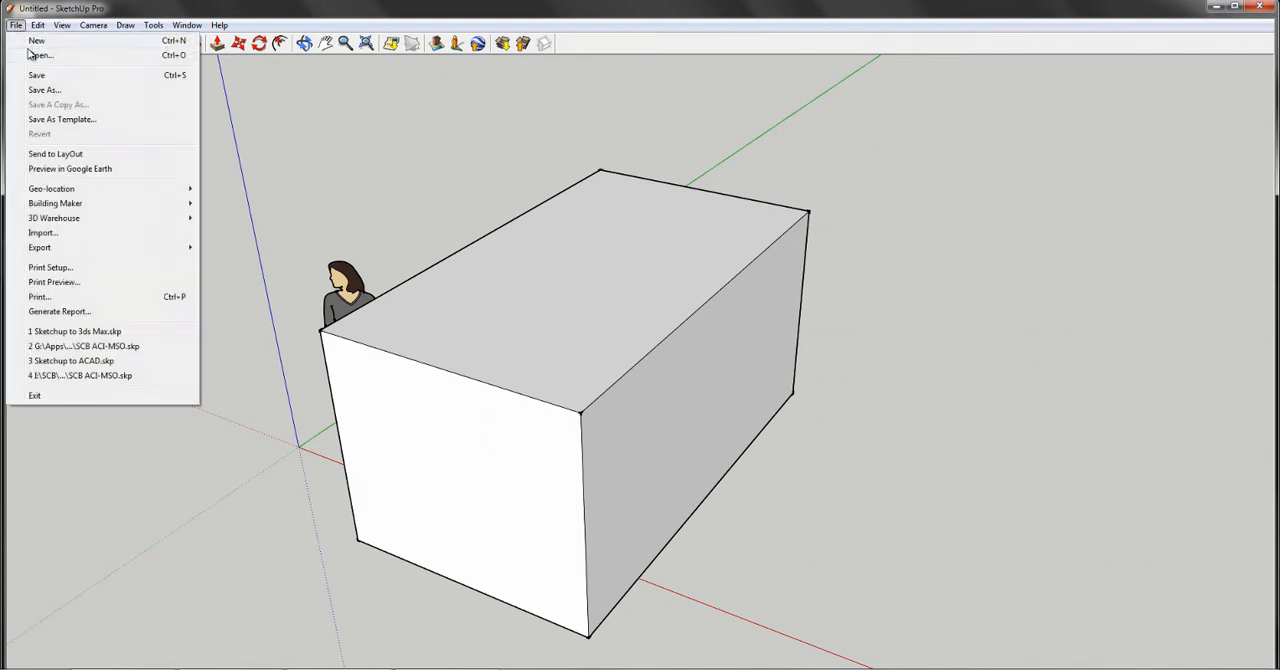
click(30, 52)
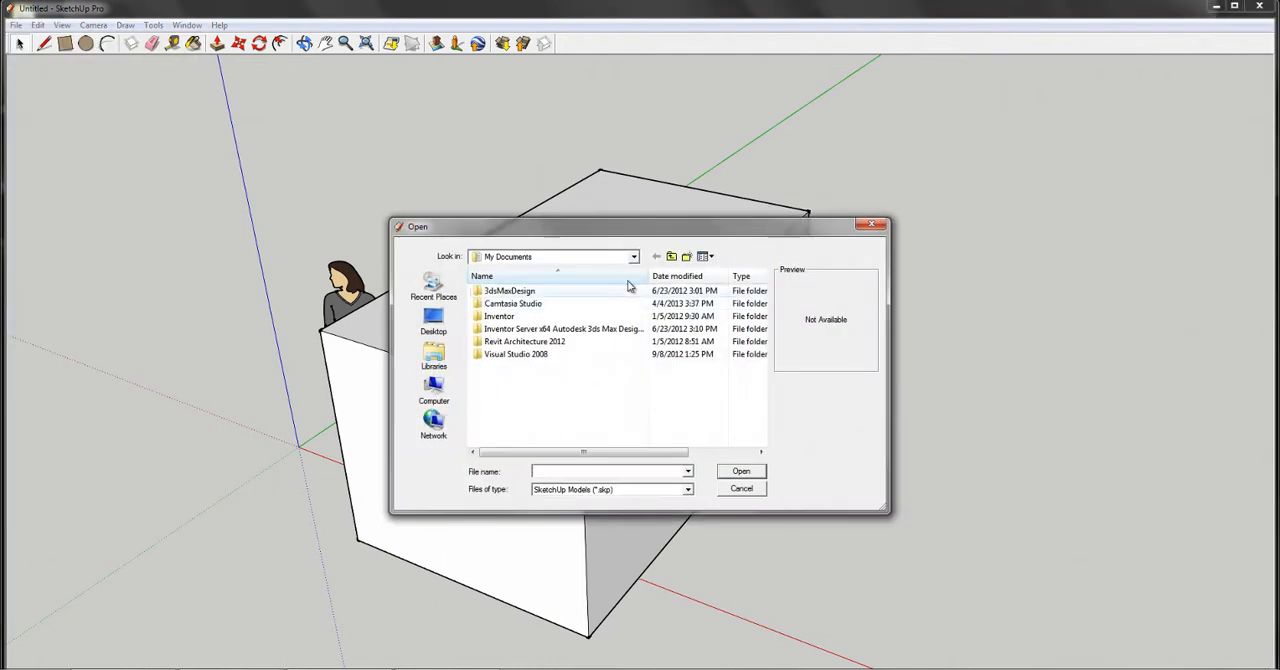
click(671, 257)
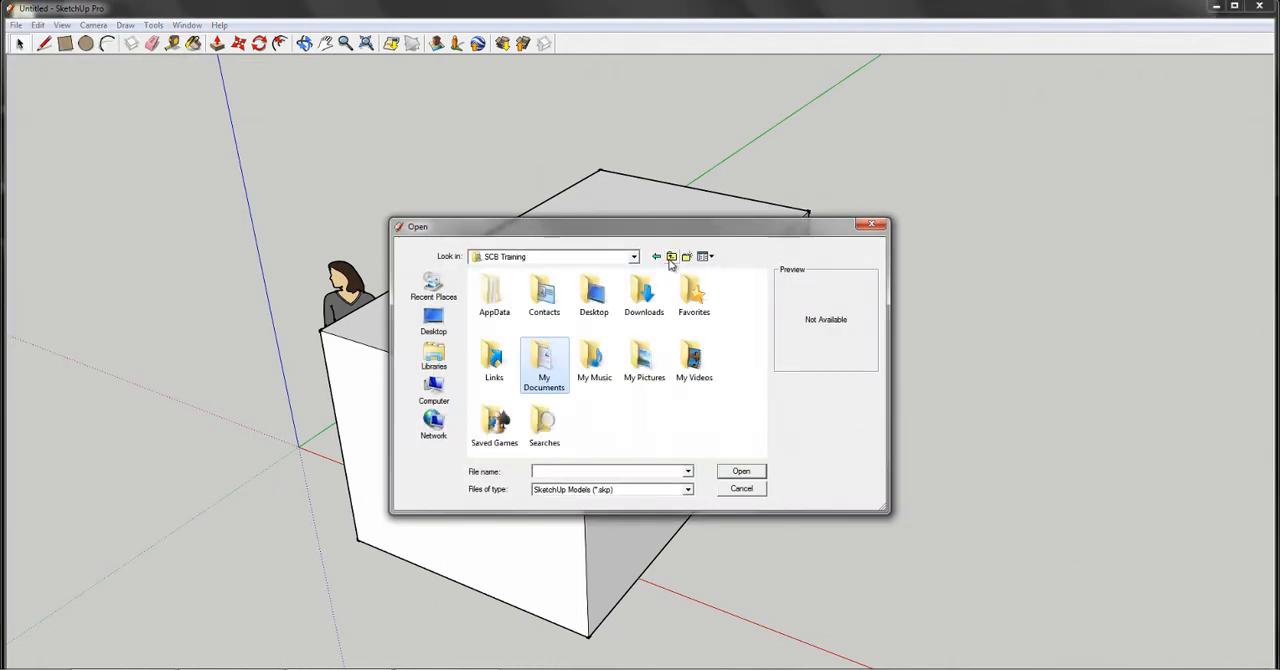
click(434, 392)
double_click(532, 438)
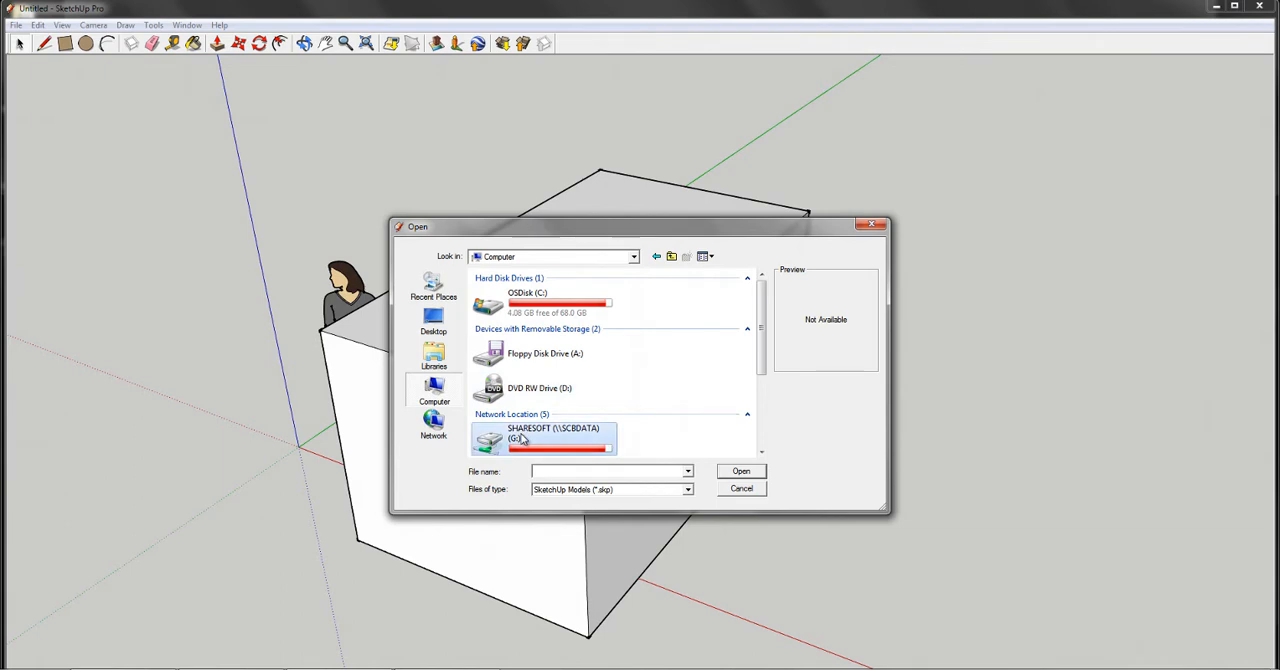
double_click(494, 292)
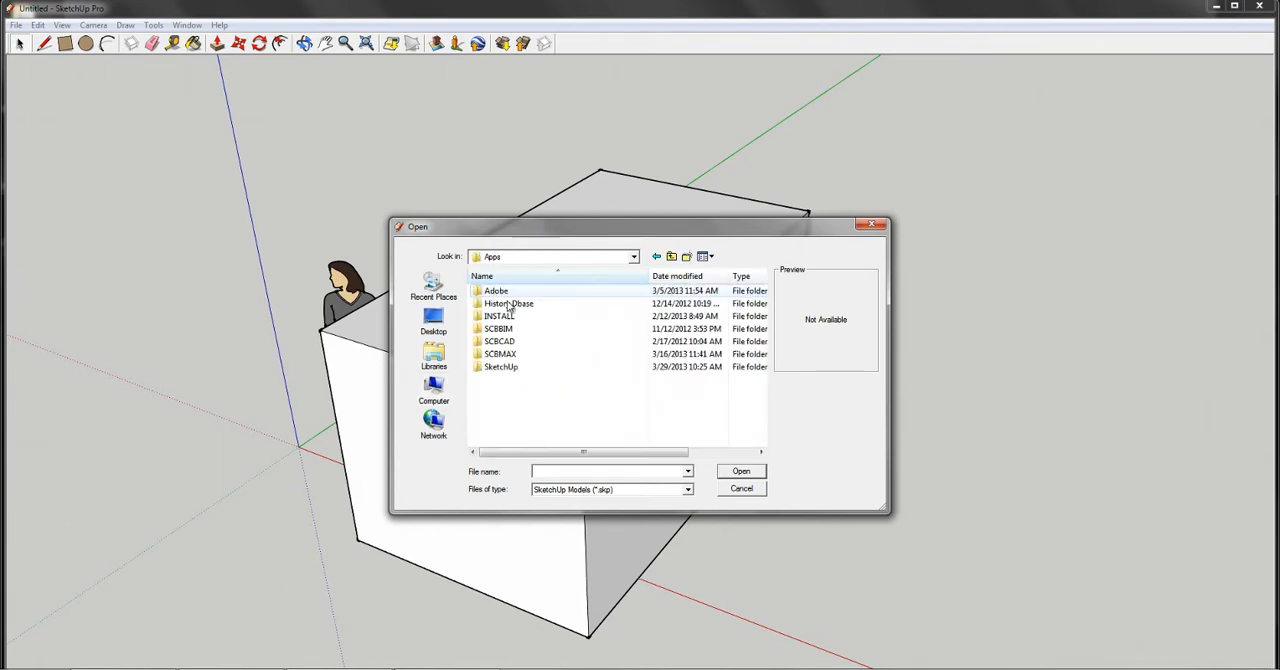
double_click(499, 368)
double_click(500, 320)
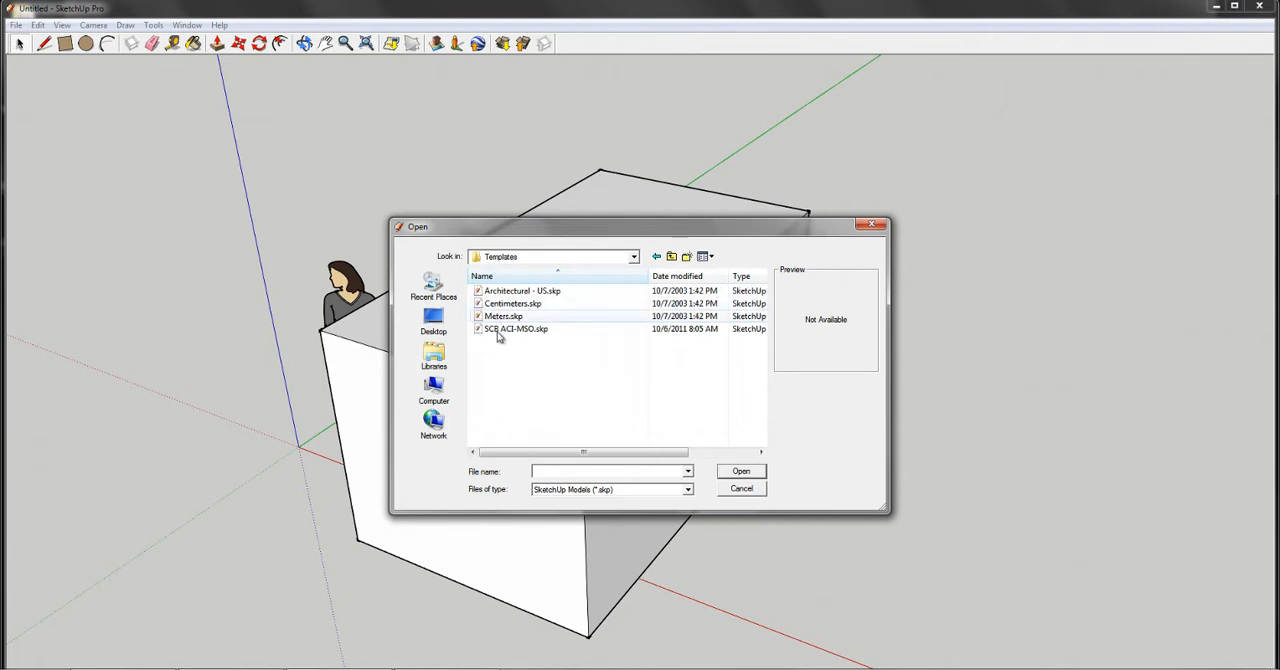
click(500, 331)
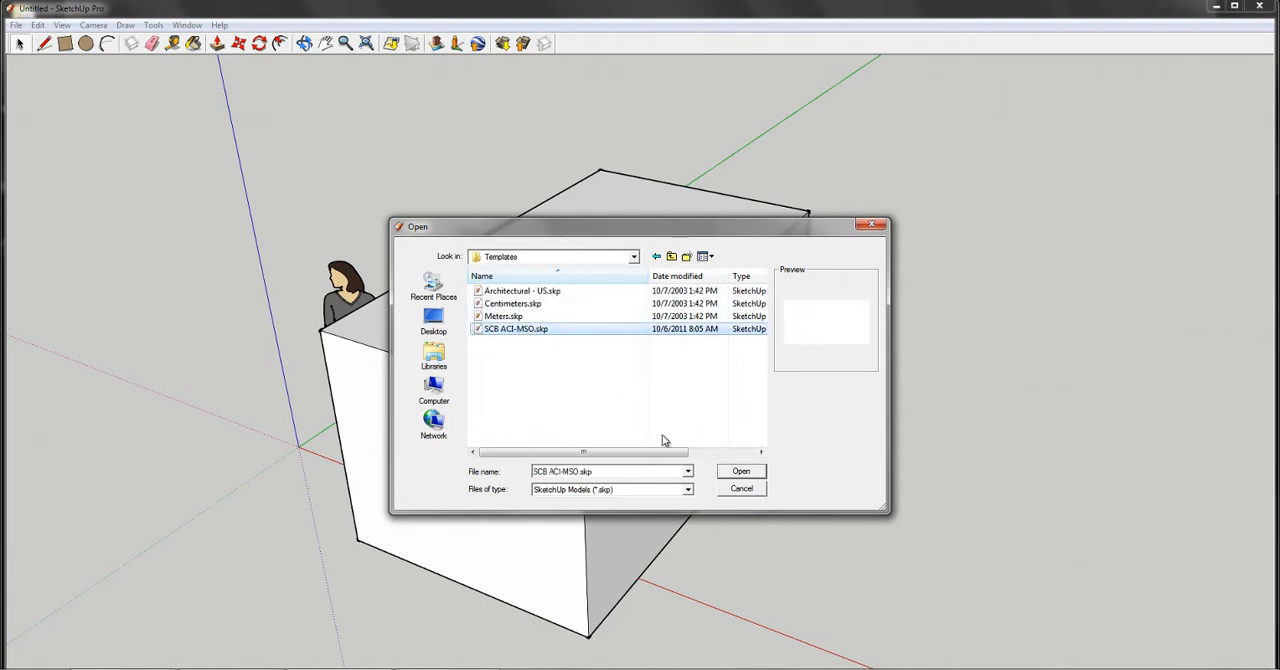
click(738, 472)
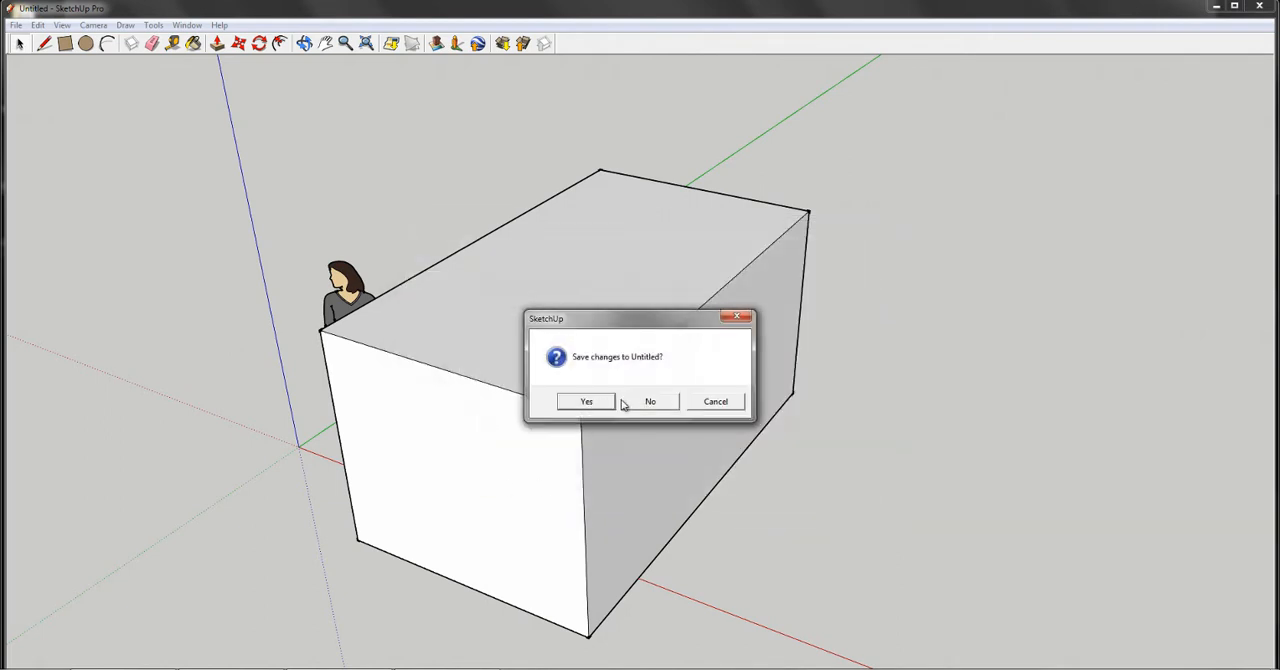
click(648, 402)
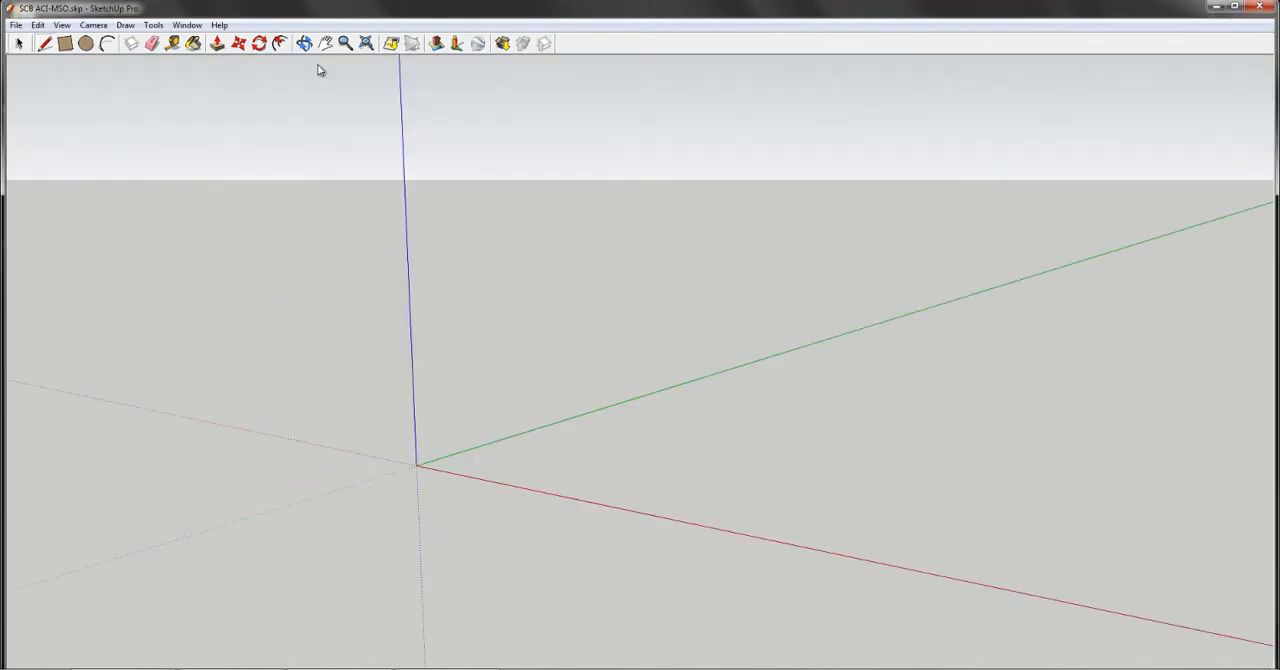
- Show the model's layer list and place it clear of the drawing's centre
click(188, 24)
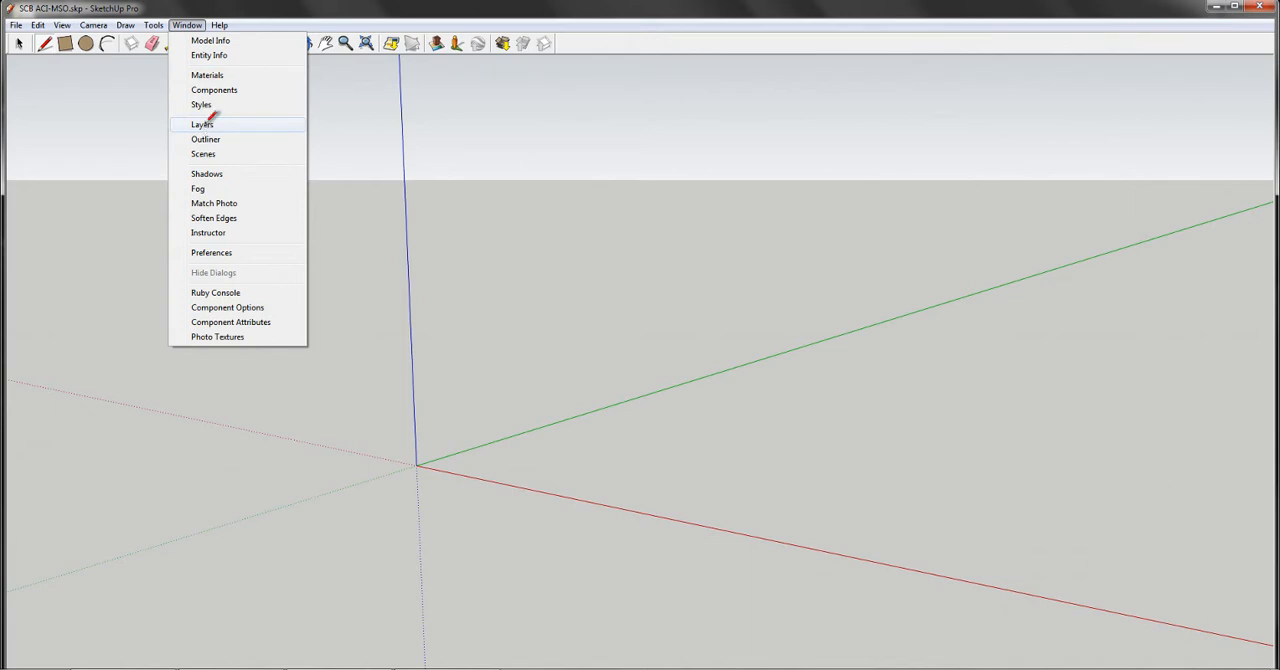
click(203, 124)
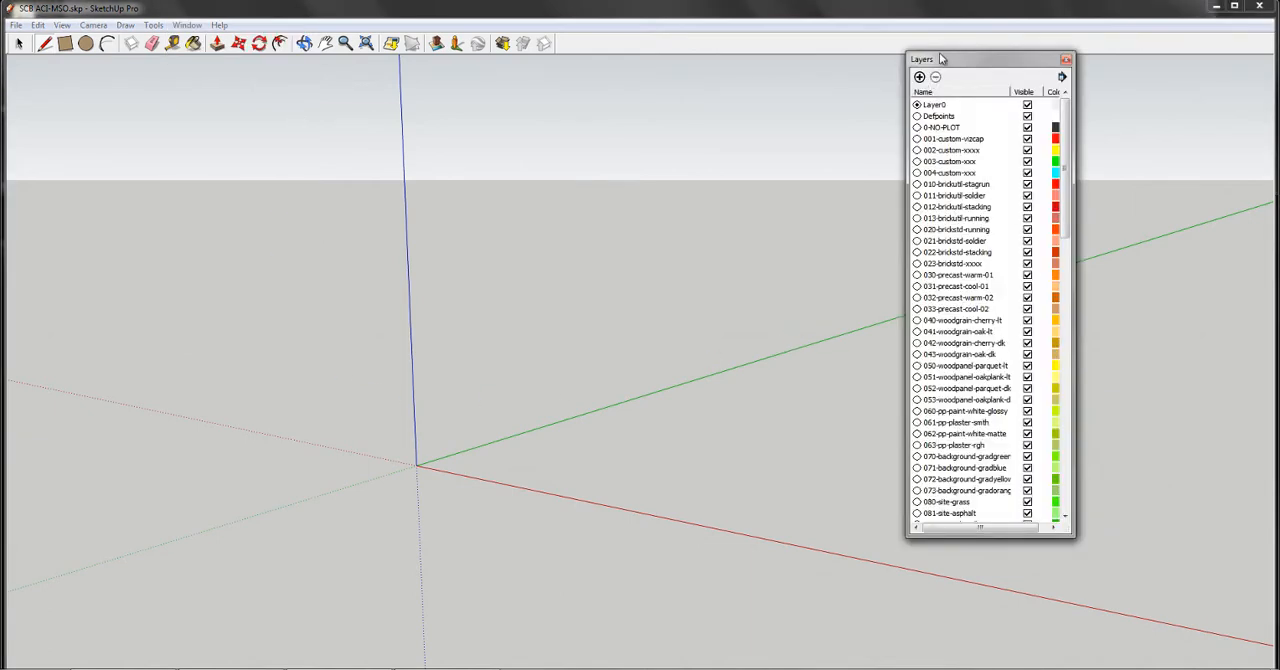
drag(941, 59, 985, 68)
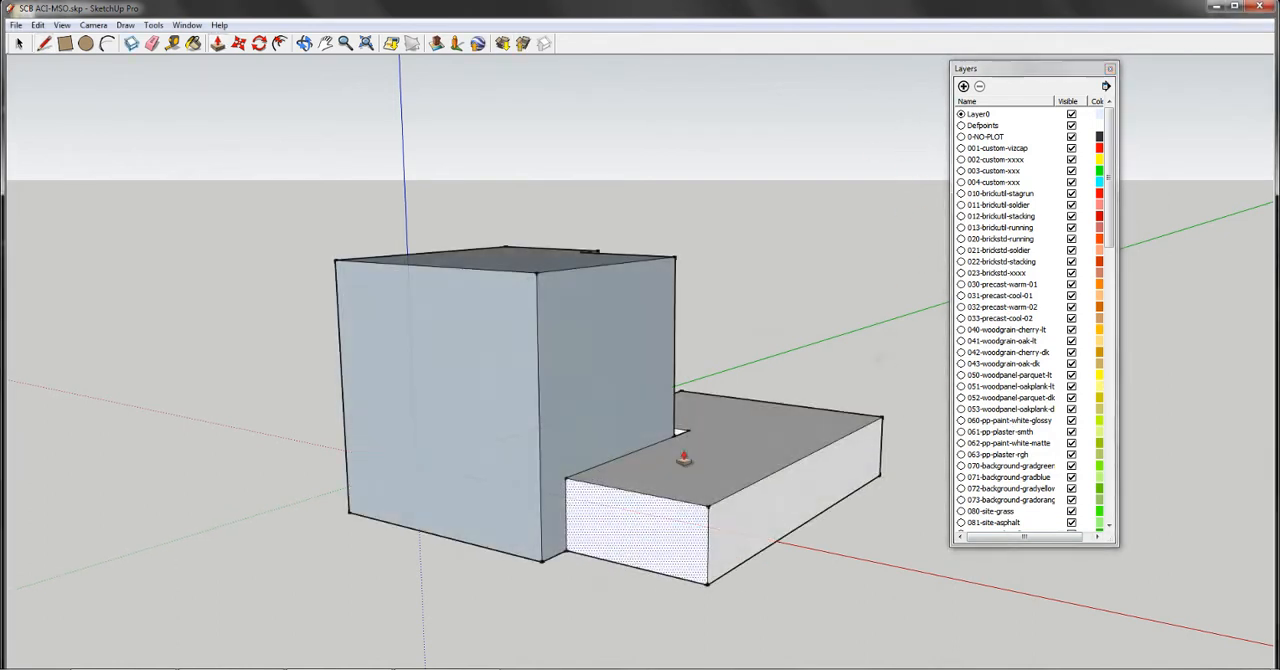
- Select the tall block's faces and edges and assign them to the 021-brickstd-soldier layer
middle_drag(690, 394, 665, 407)
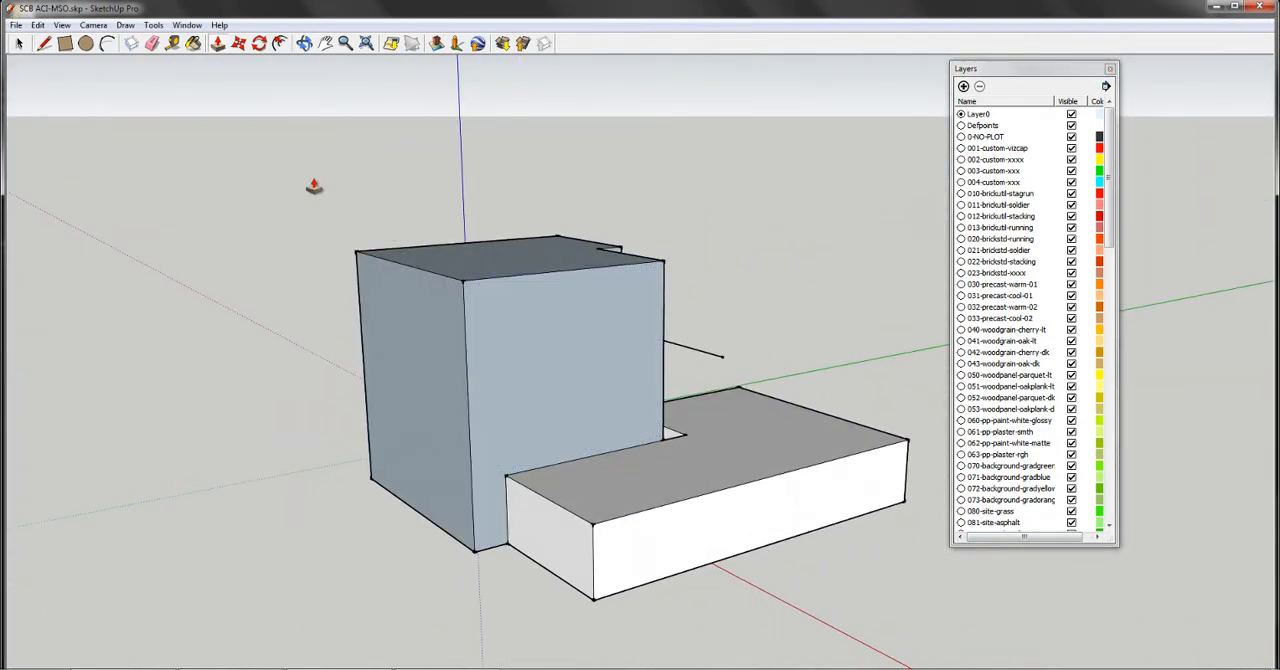
click(19, 43)
click(530, 416)
click(687, 232)
drag(508, 266, 293, 304)
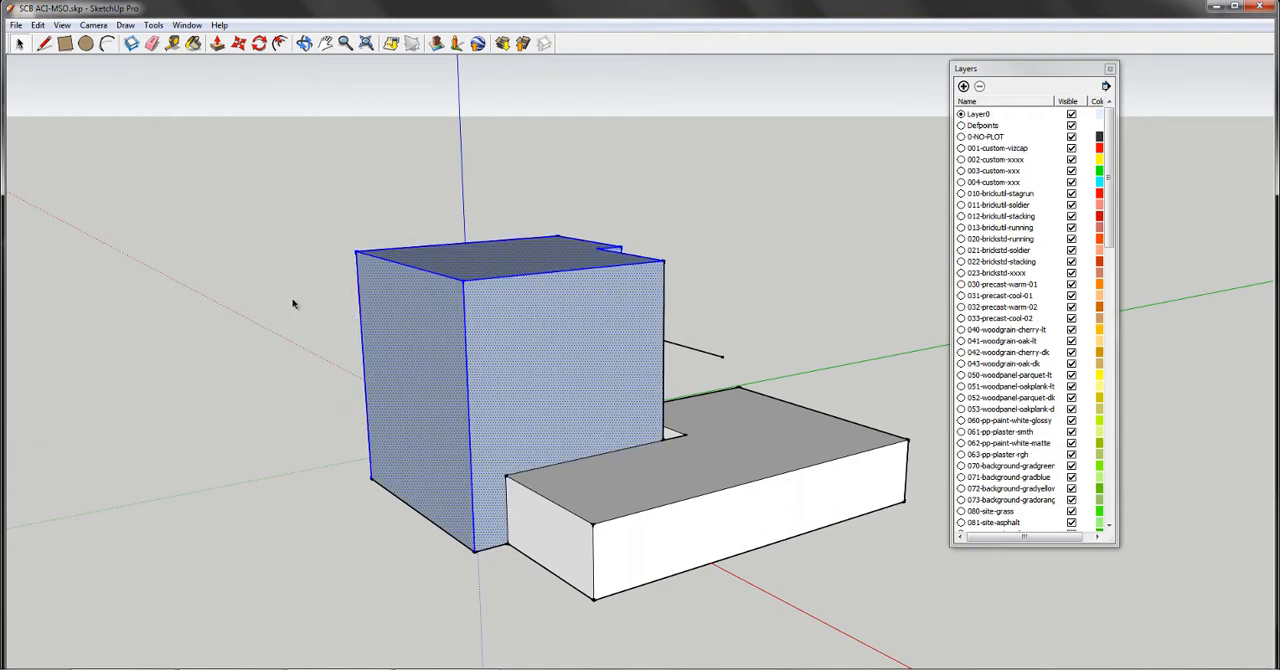
right_click(498, 272)
click(514, 276)
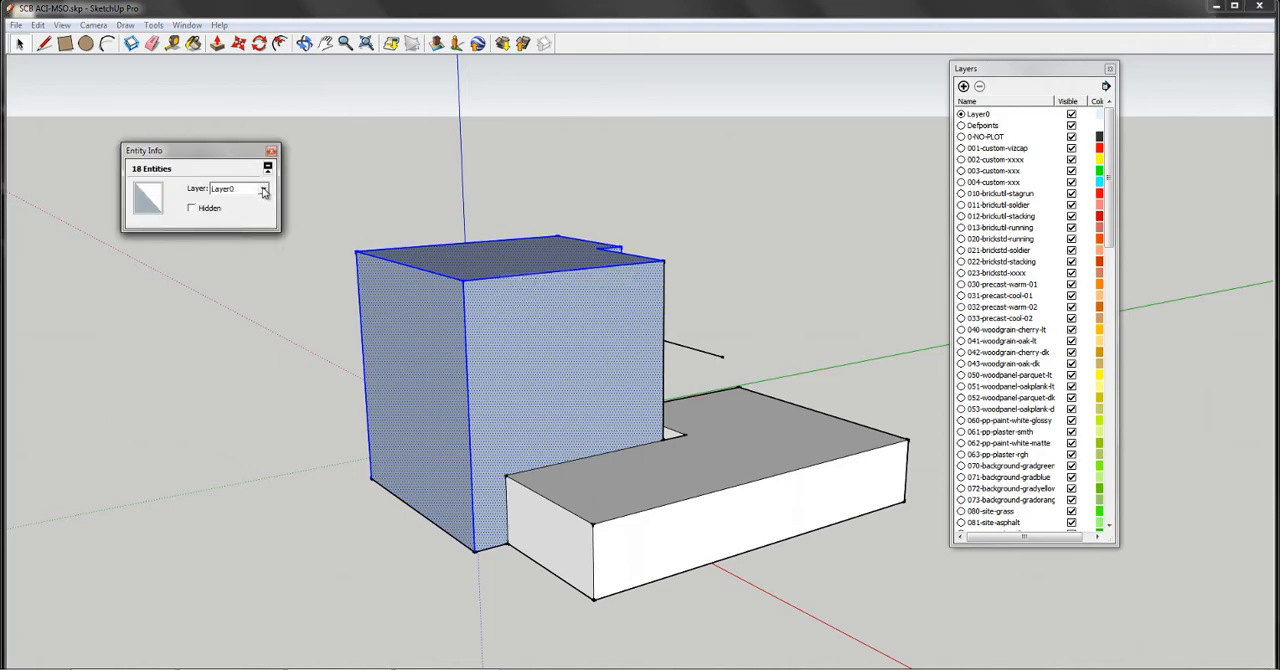
click(264, 192)
click(250, 300)
- Select the whole low block and assign it to a dark woodgrain layer
click(596, 195)
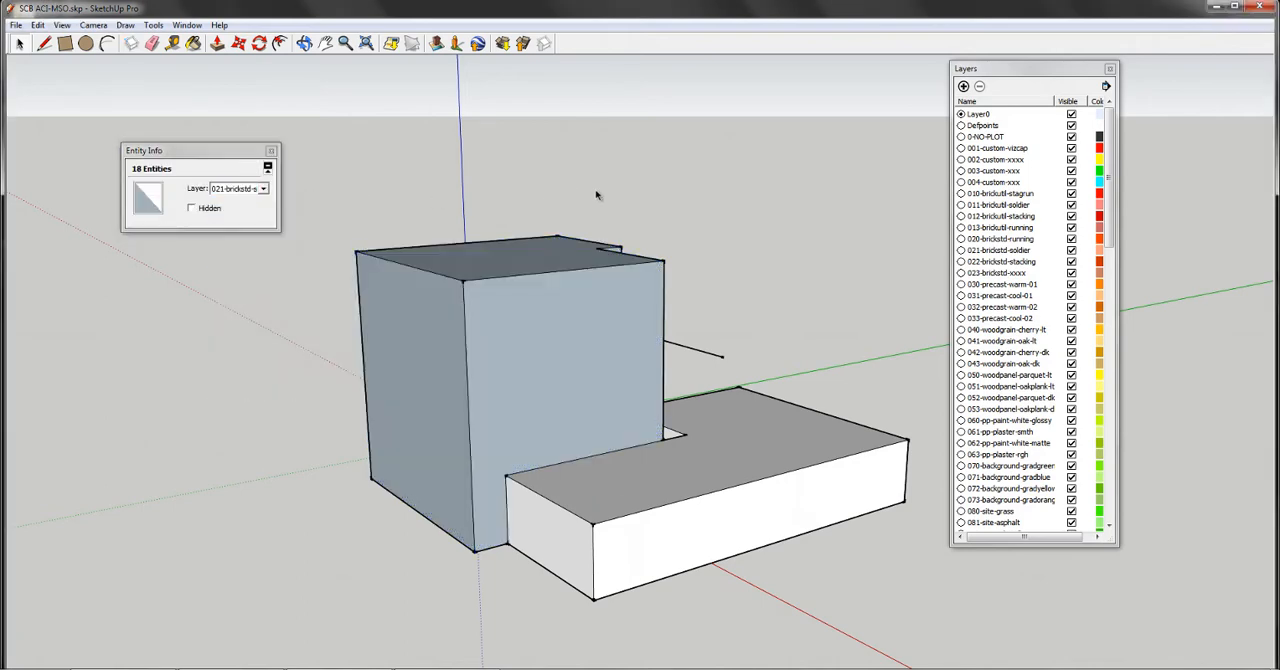
drag(764, 580, 753, 591)
ctrl+drag(683, 623, 537, 531)
click(250, 192)
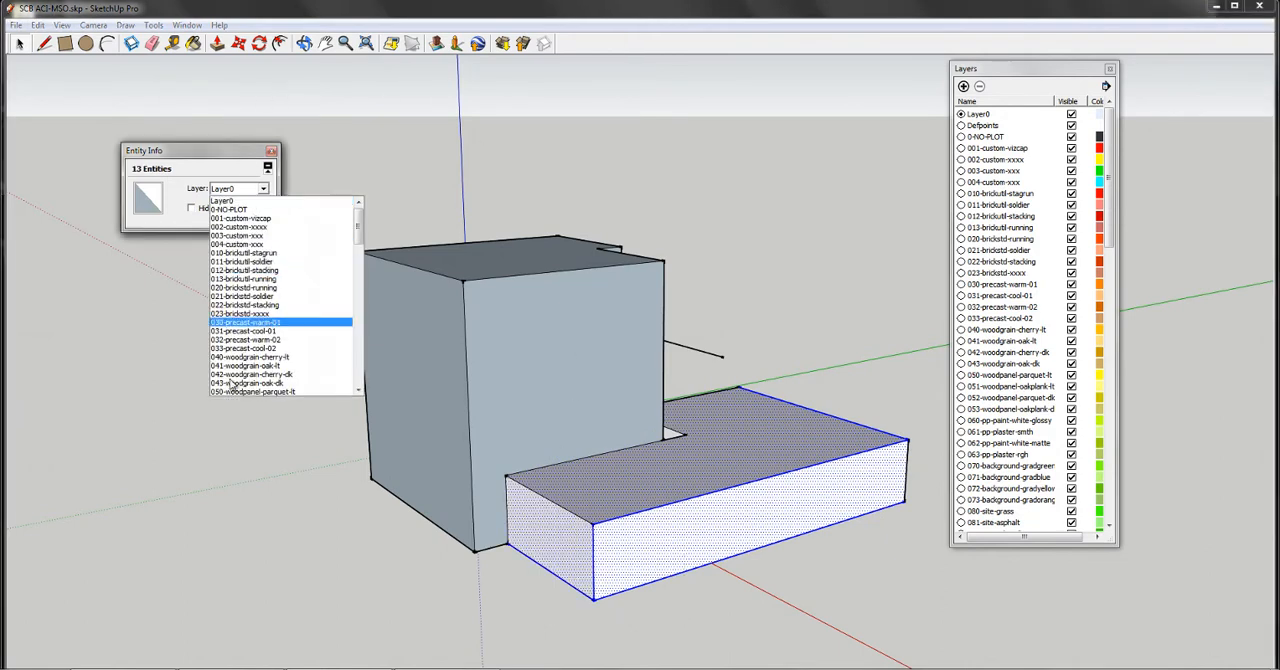
click(262, 372)
- Clear the selection and display the model with Color by layer
click(754, 127)
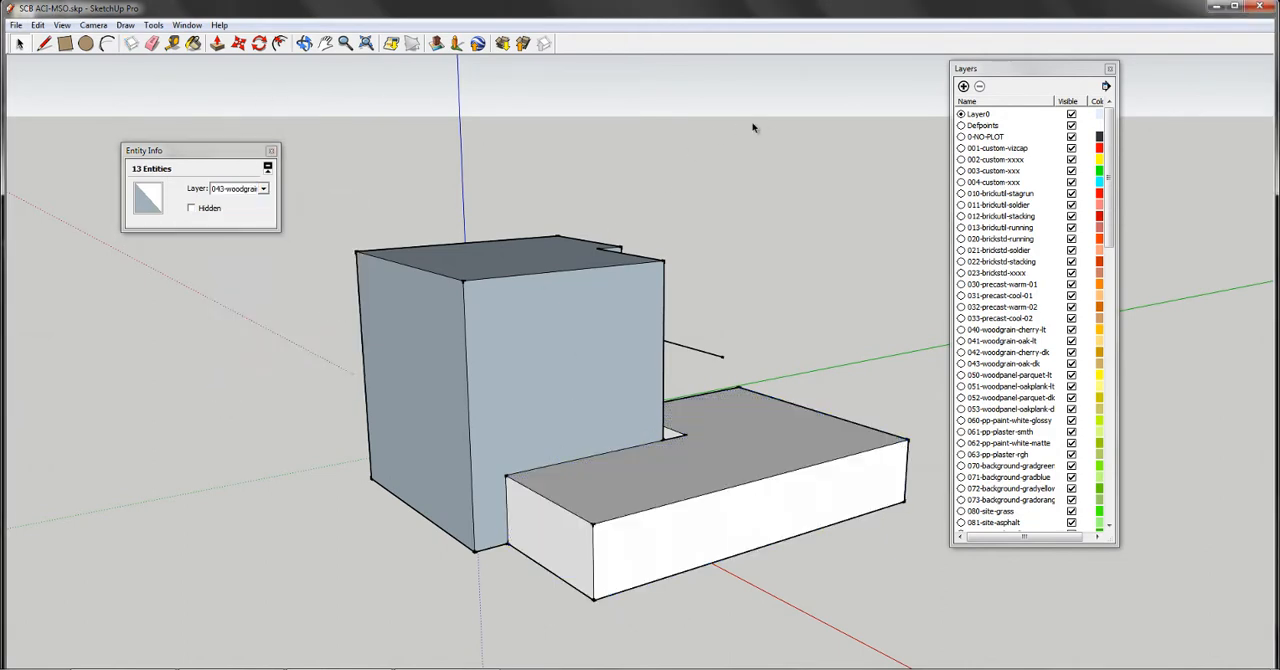
click(1105, 87)
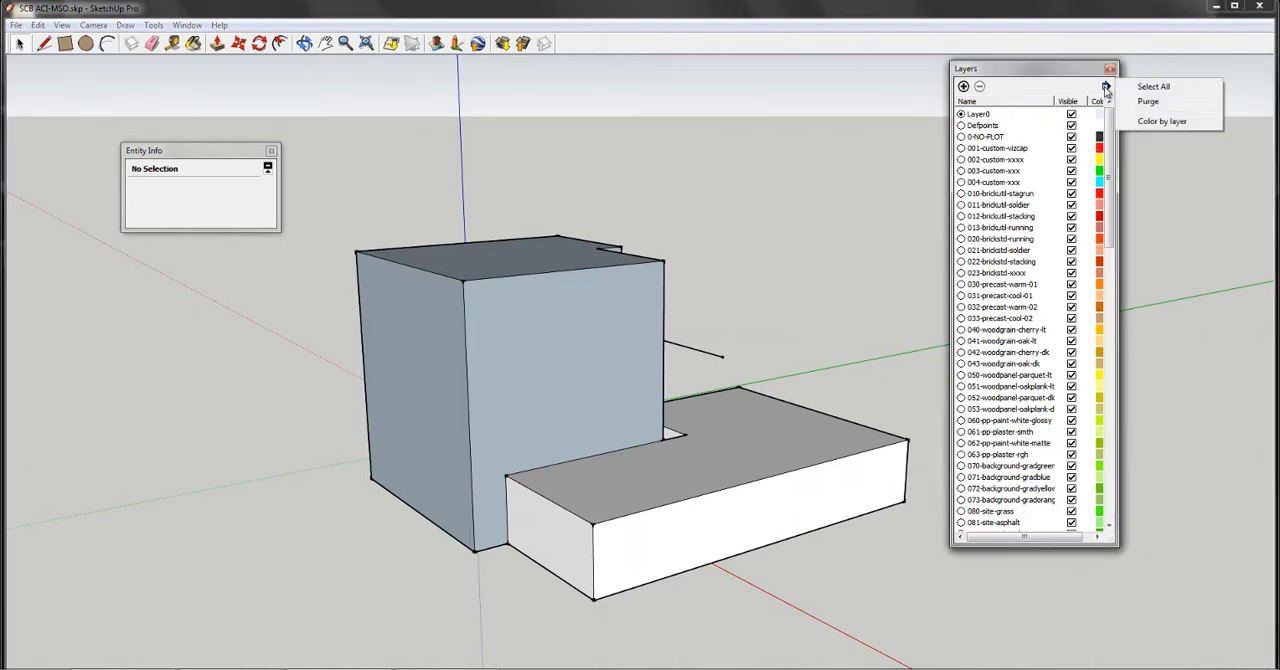
click(1145, 127)
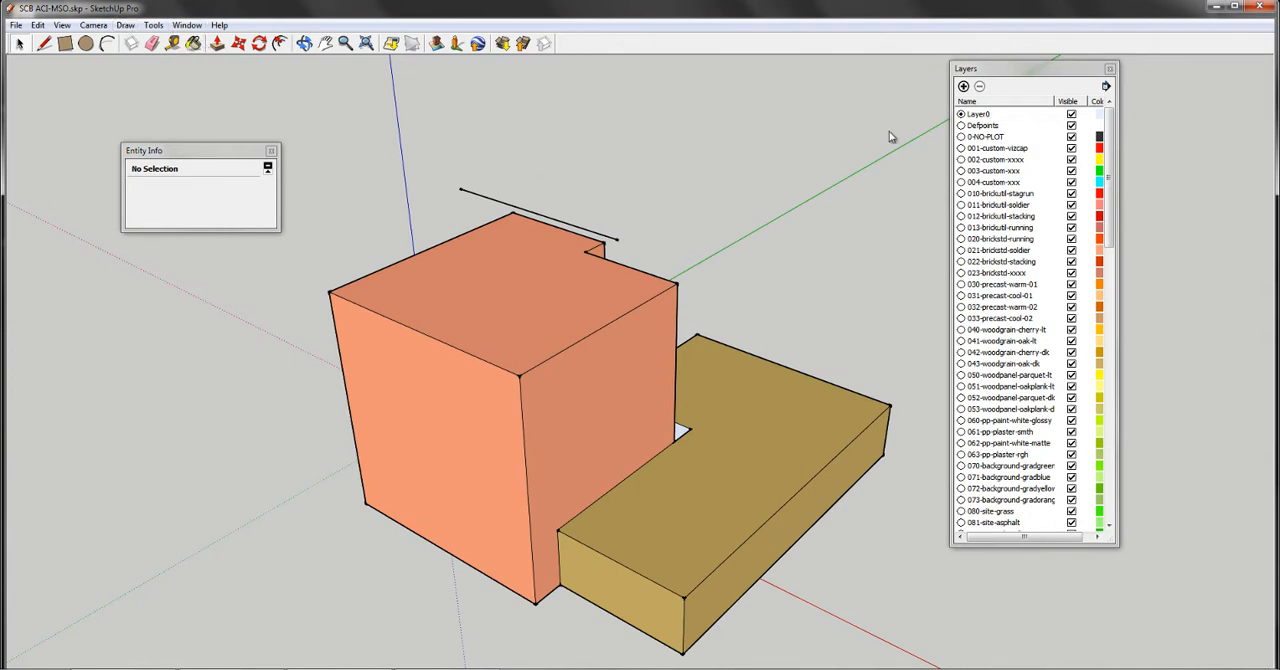
- Examine the colour picker and texture image options of the 001-custom-vizcap layer's material, and close them without changing anything
click(1099, 148)
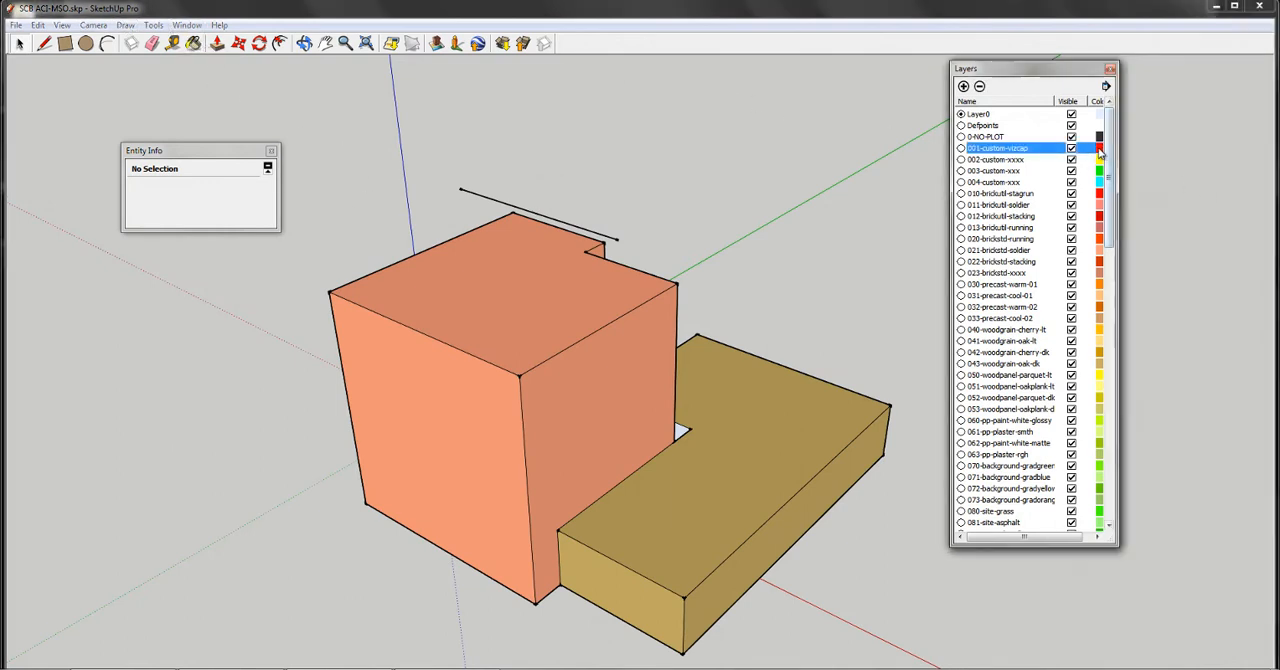
drag(715, 222, 425, 175)
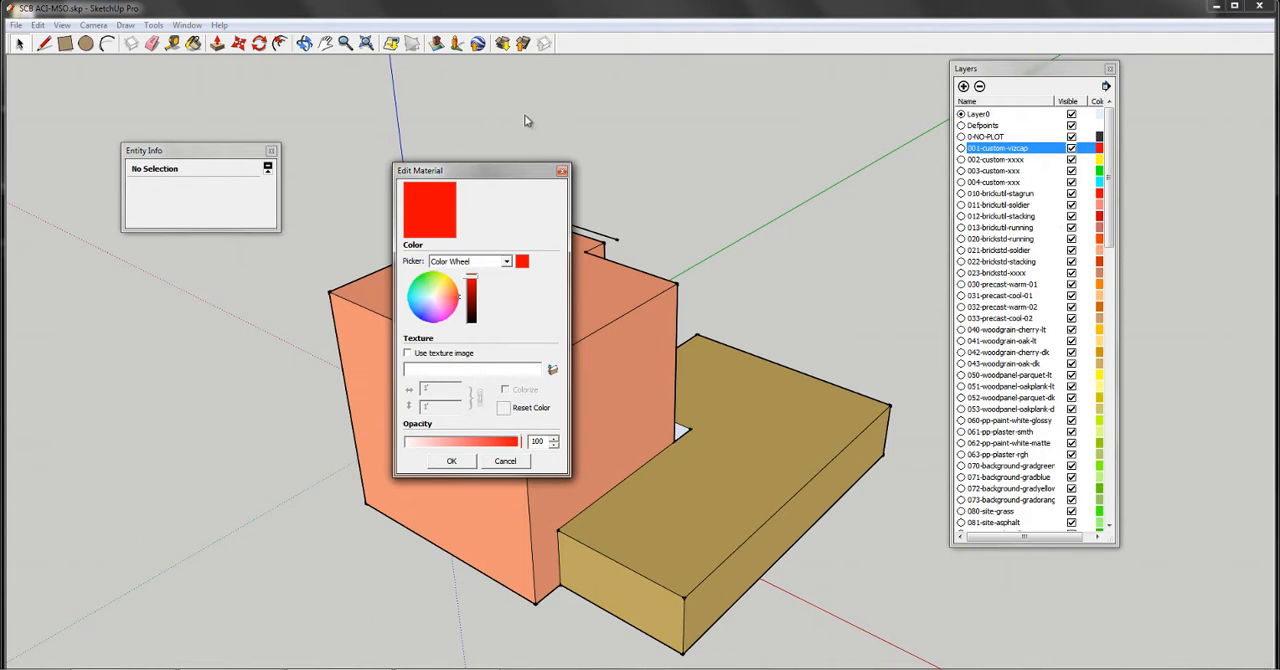
click(493, 263)
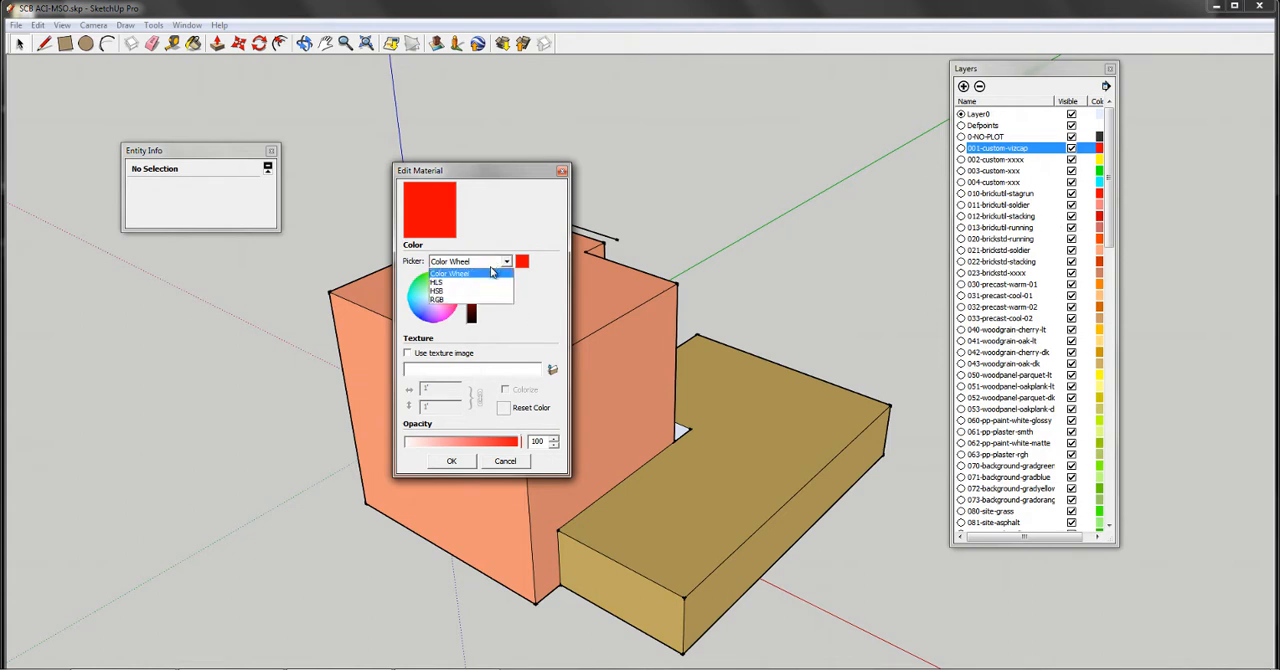
click(456, 263)
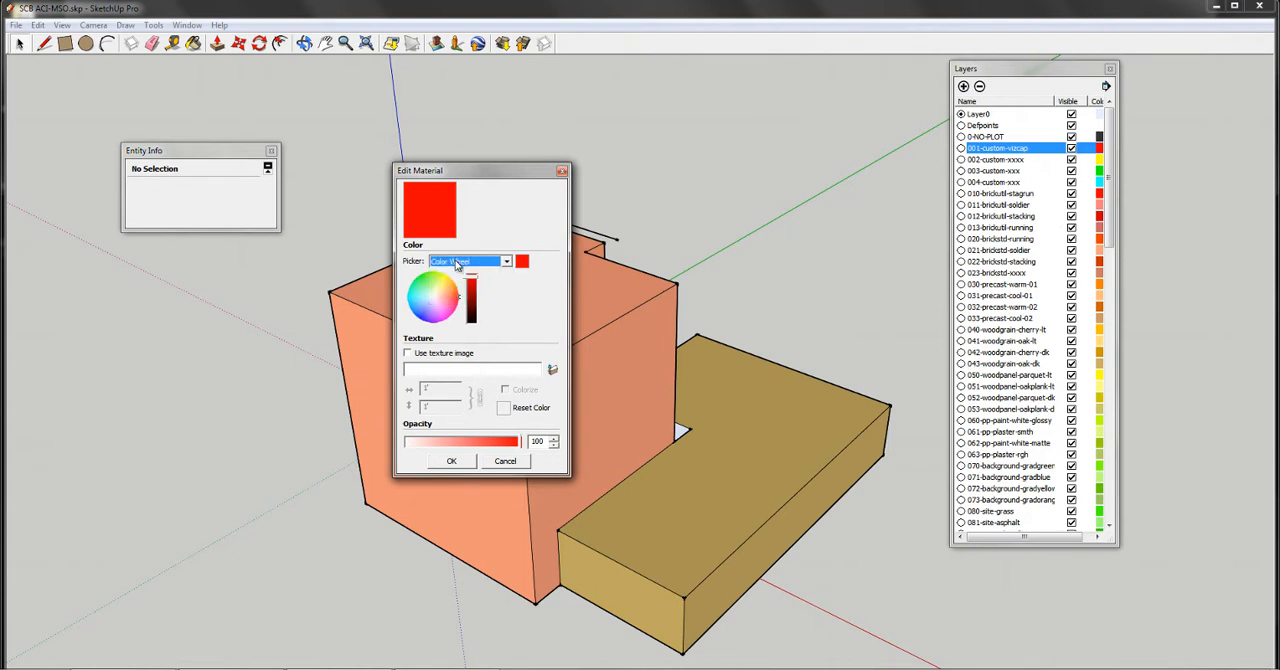
click(430, 355)
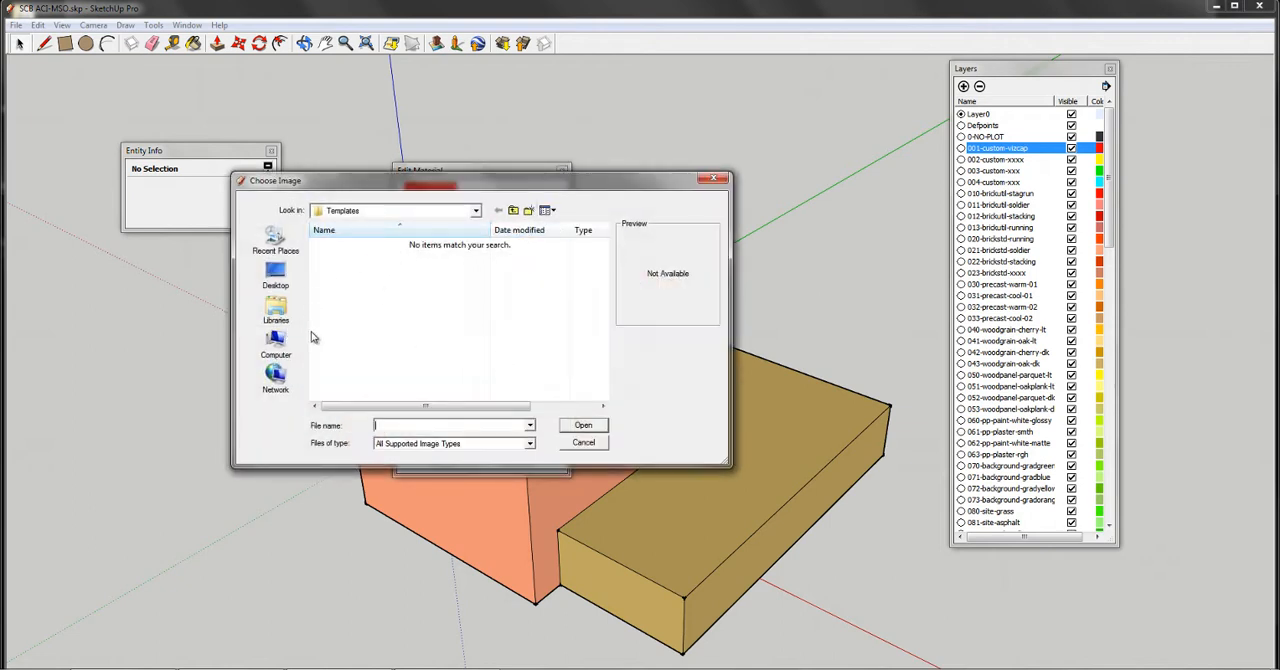
click(713, 179)
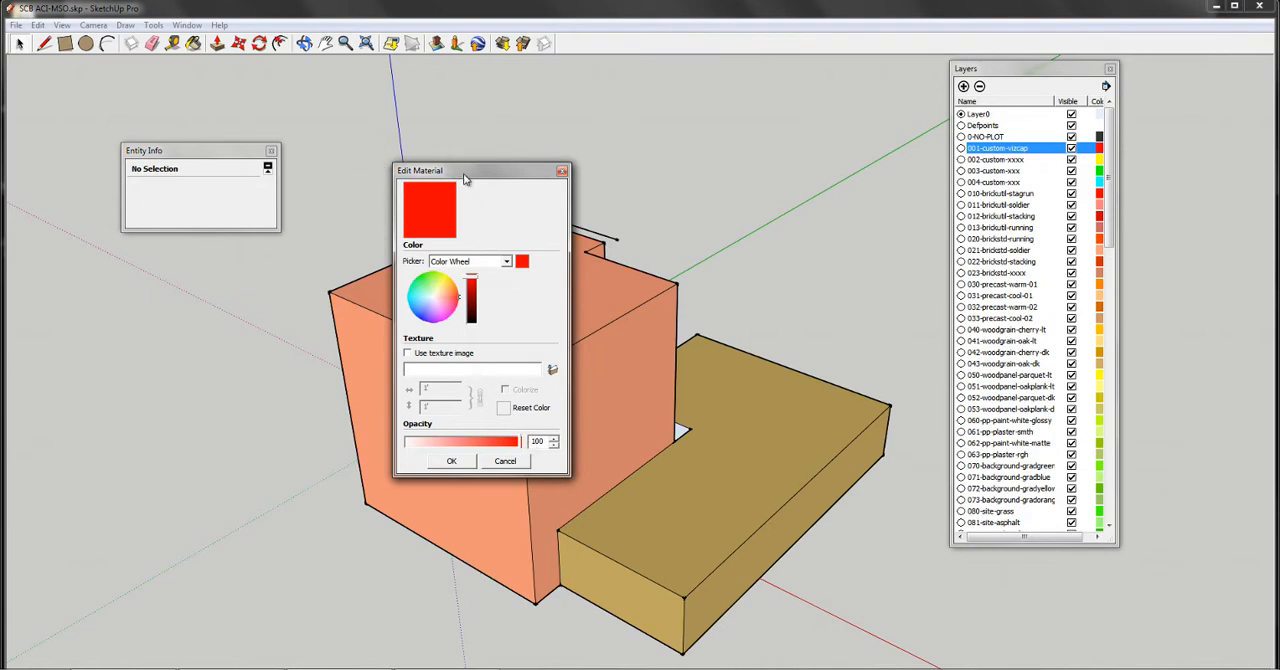
click(562, 171)
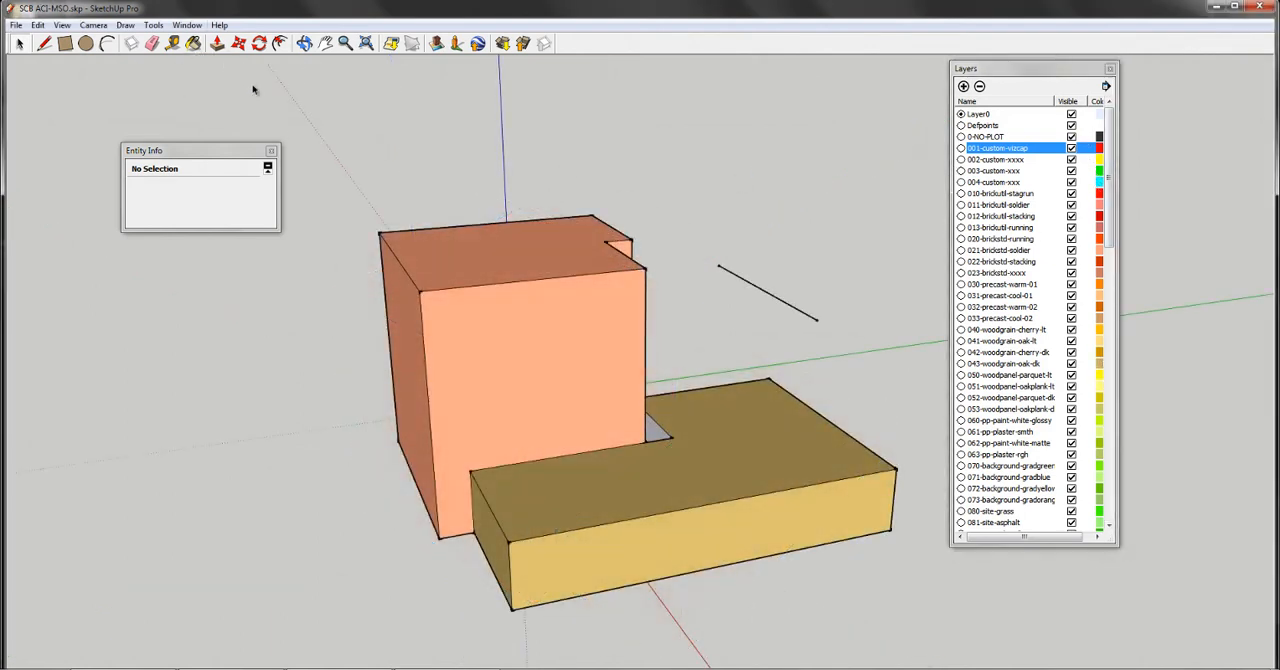
- Paint the tall block's large front face and its top with the Metal_Rusted material
click(193, 43)
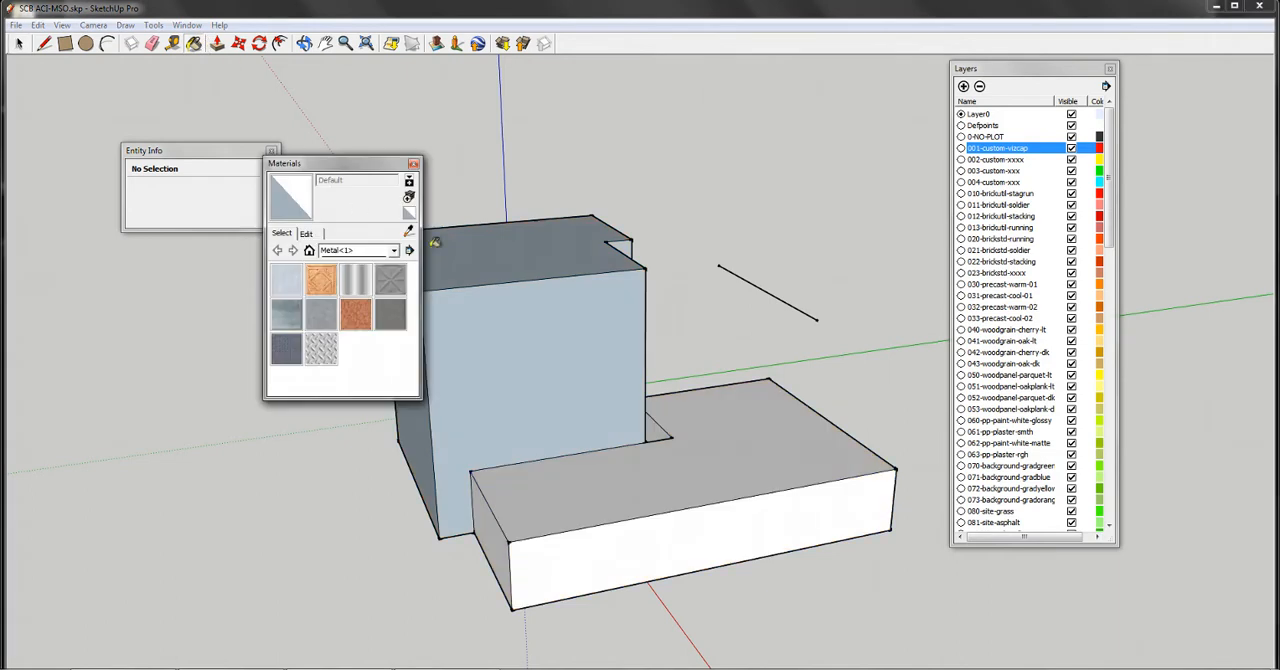
click(355, 313)
click(500, 320)
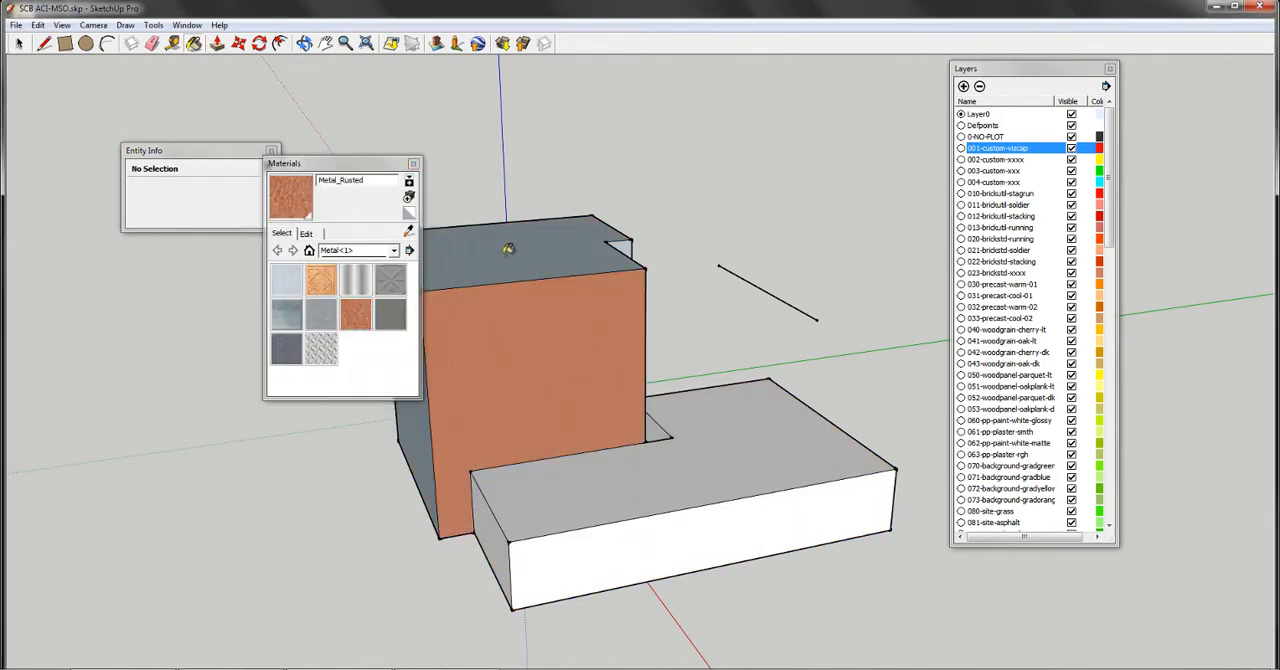
click(508, 249)
- Paint the low block's top, long front face and end face with the Metal_Steel_Textured diamond-plate material
click(321, 348)
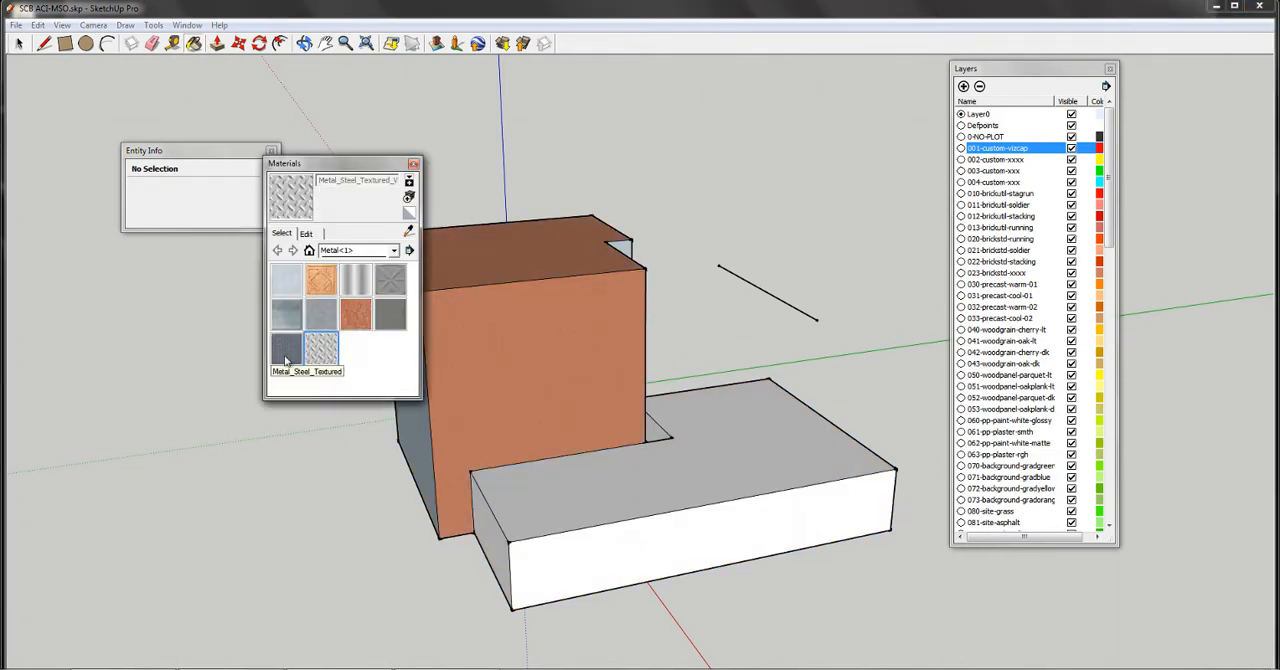
click(683, 503)
click(654, 531)
click(497, 540)
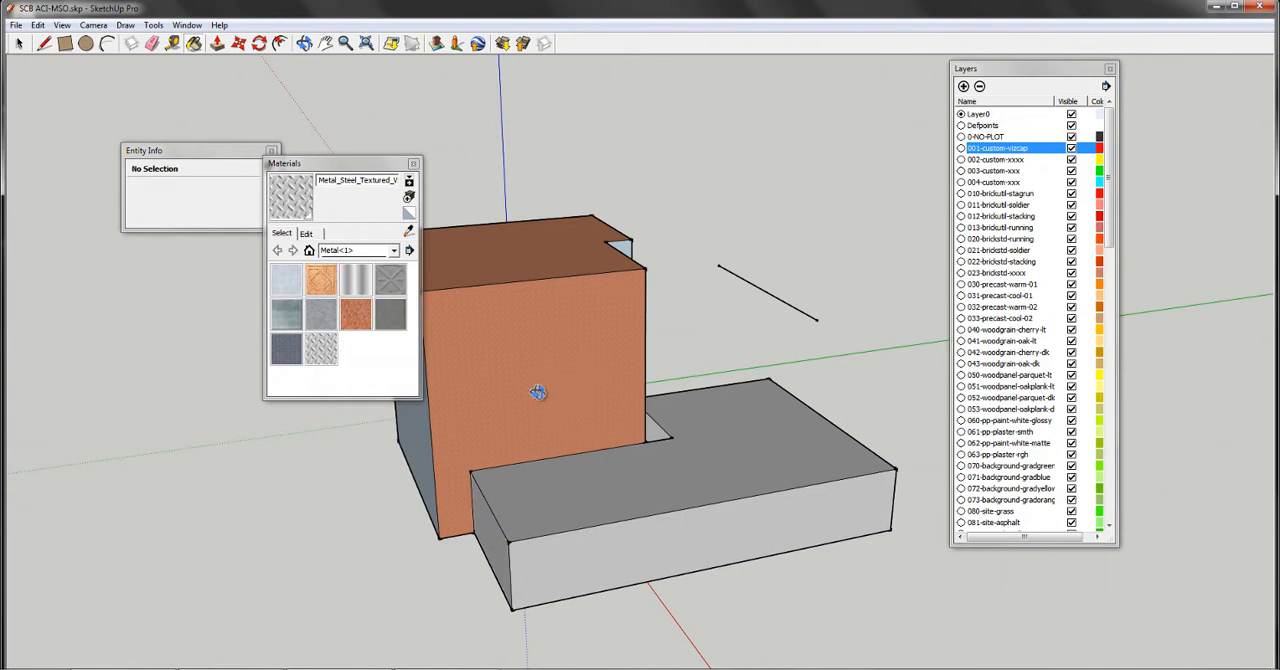
- Switch Color by layer on and off again to compare the layer colours with the painted materials
middle_drag(537, 392, 749, 337)
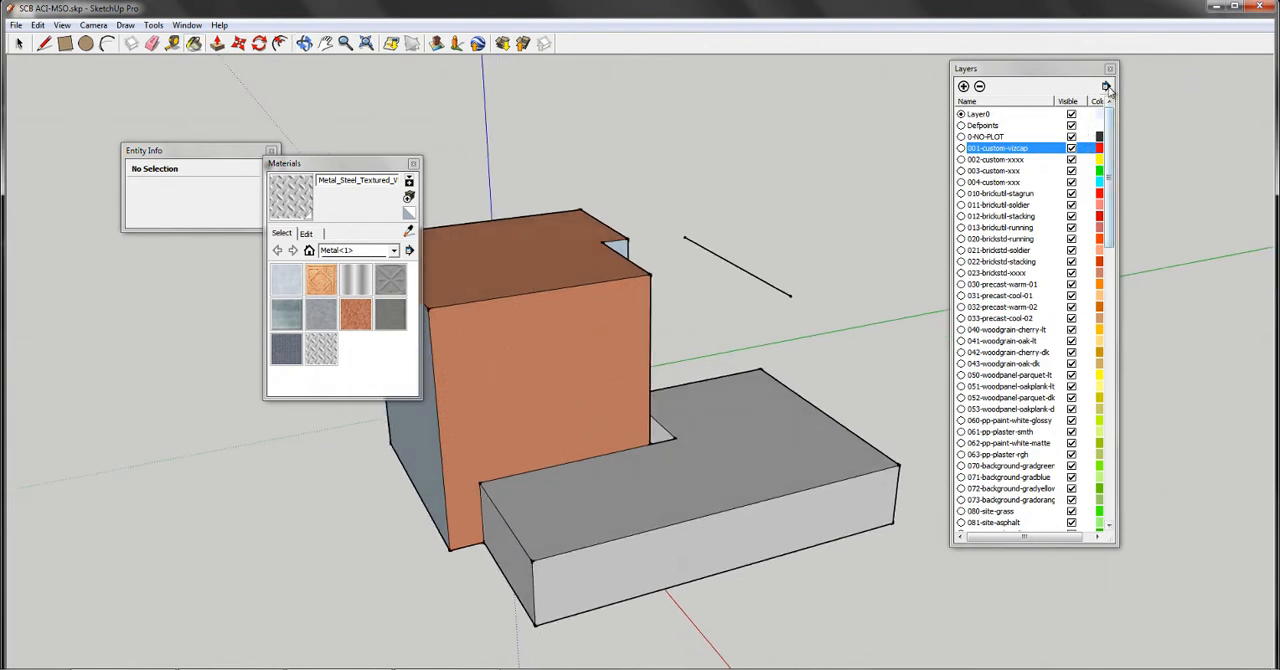
click(1106, 86)
click(1170, 120)
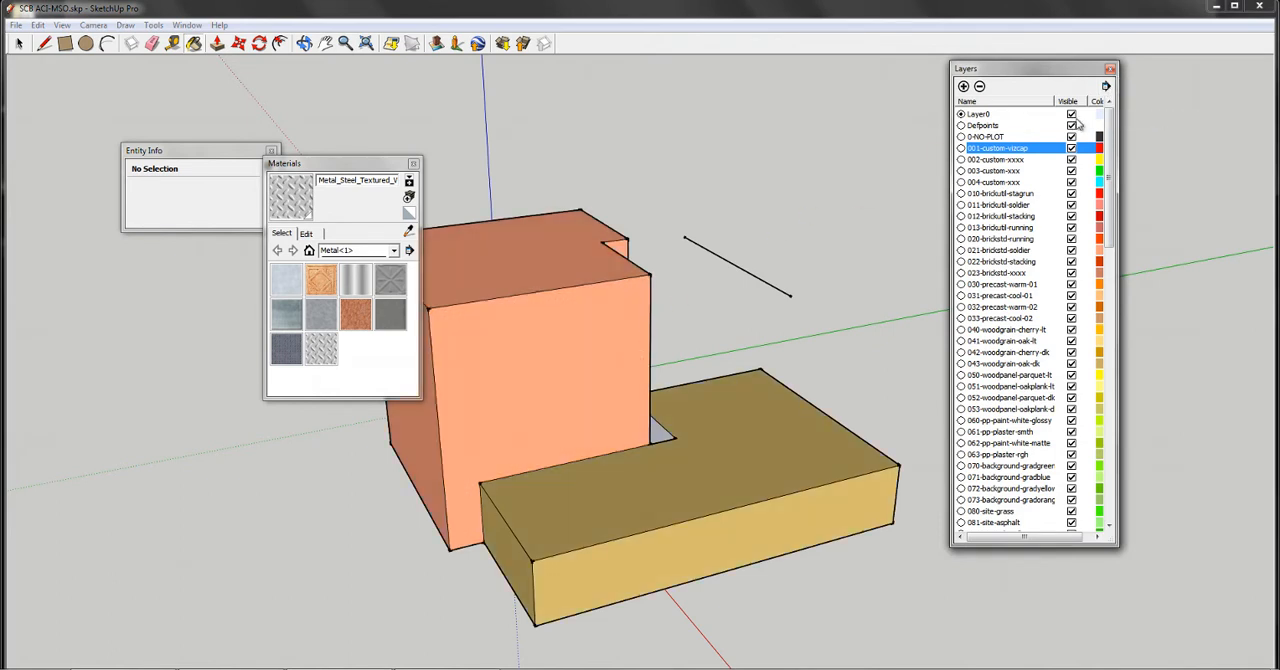
click(1106, 86)
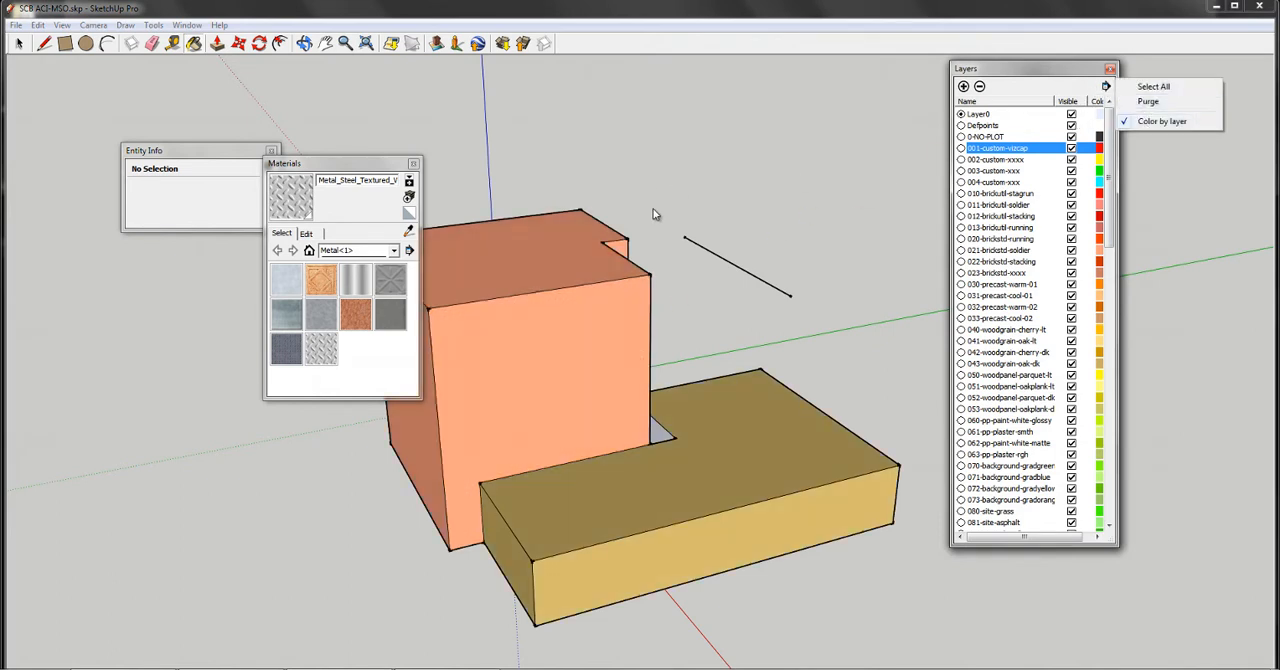
click(1160, 121)
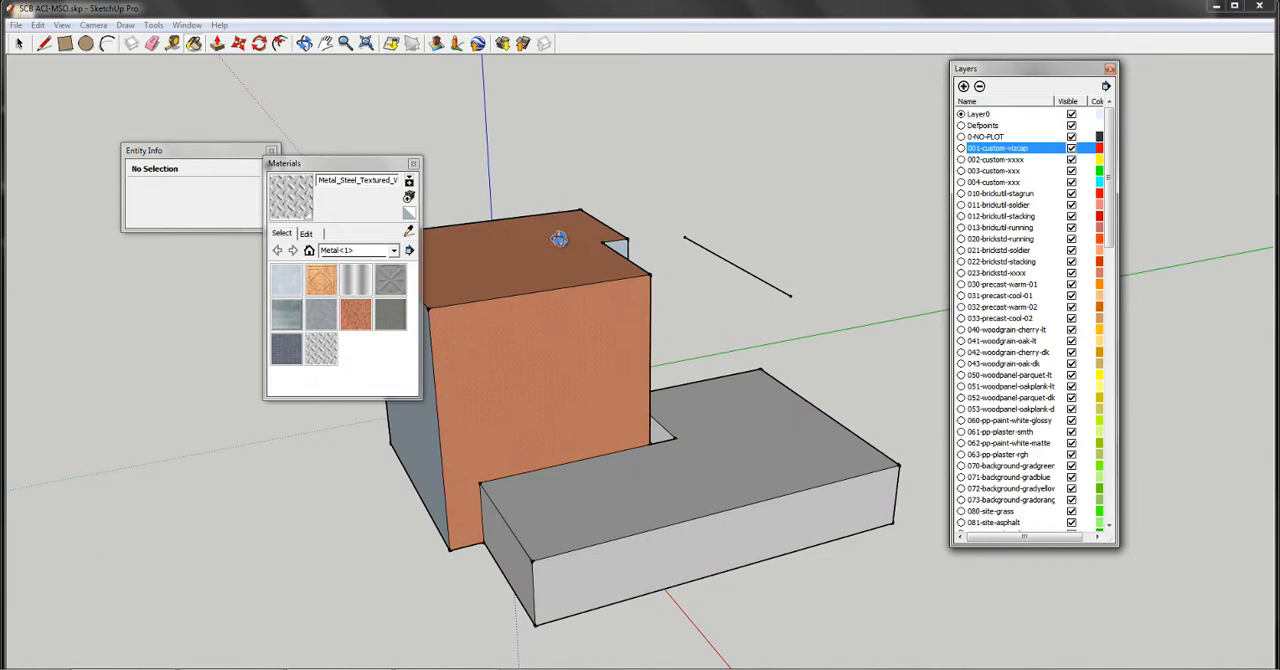
middle_drag(557, 237, 574, 306)
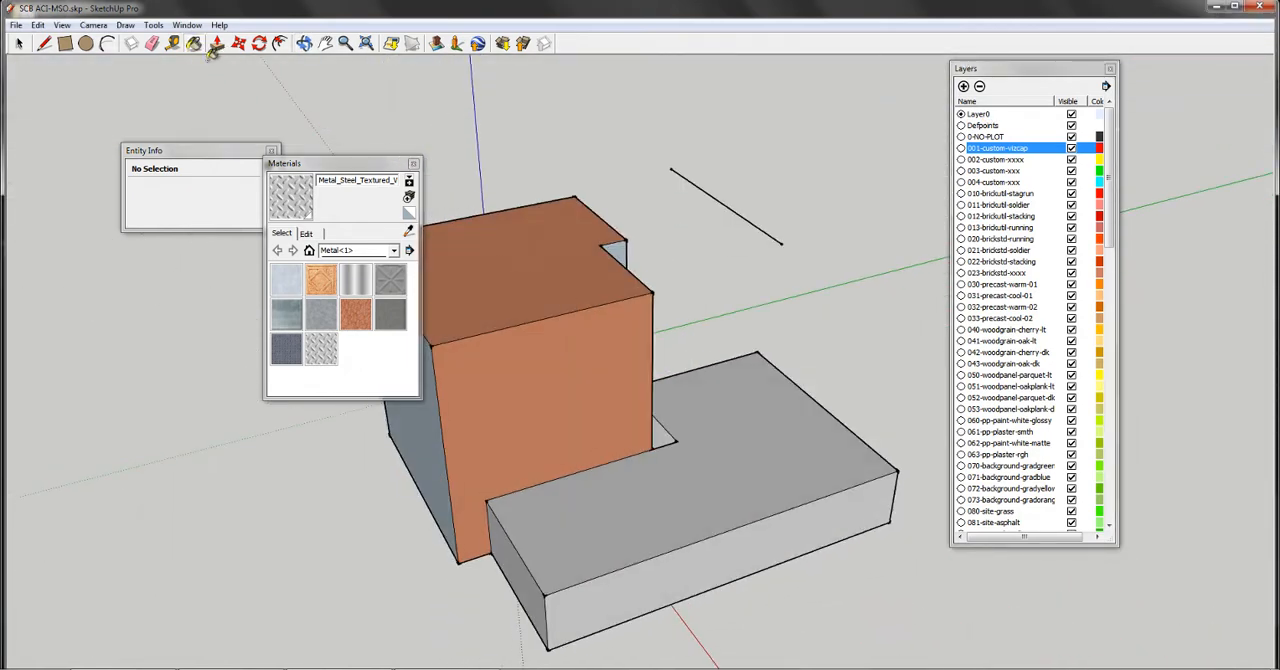
click(194, 43)
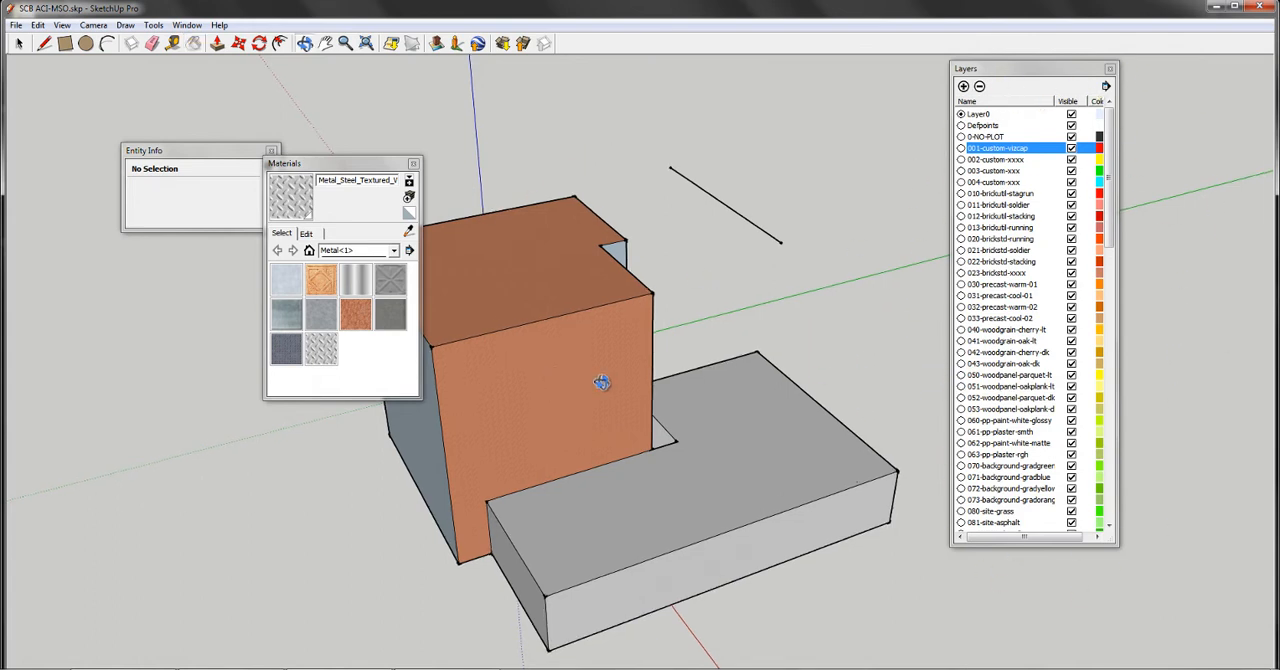
mouse_move(600, 377)
middle_down()
mouse_move(672, 117)
mouse_move(457, 374)
mouse_move(531, 300)
mouse_move(591, 306)
mouse_move(574, 354)
middle_up()
scroll(574, 354, up, 5)
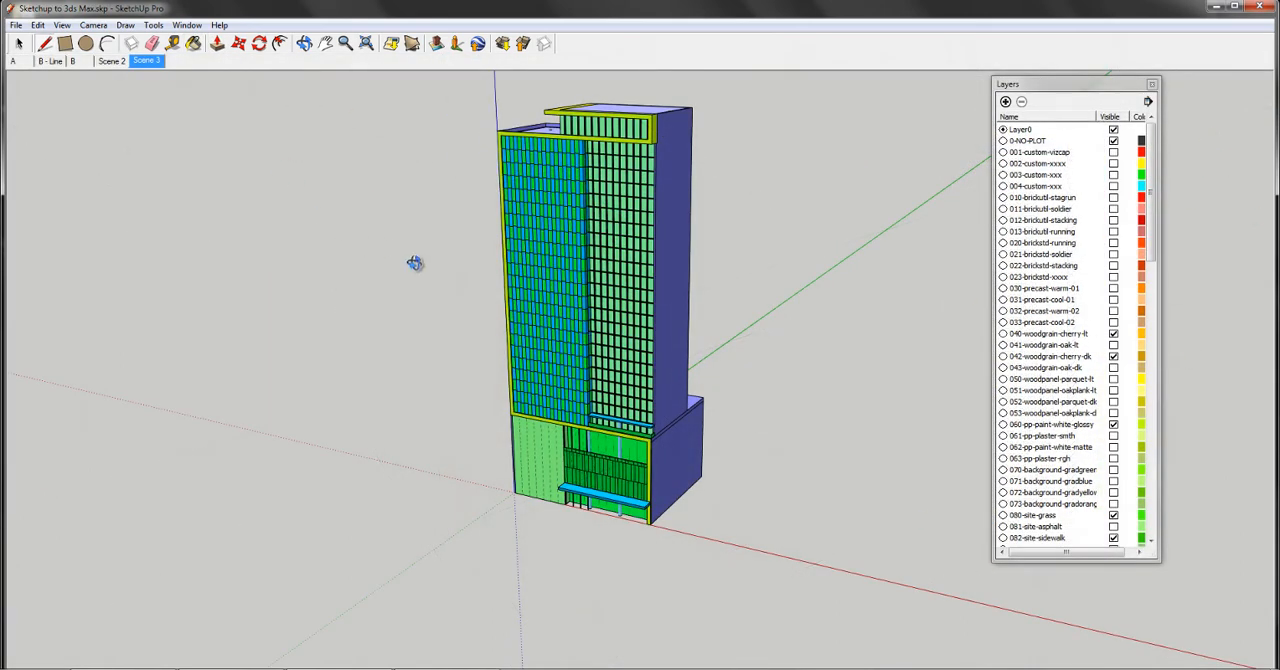
- Examine the tower's layer-coloured facades, frame and roof in the Sketchup to 3ds Max.skp model from several sides and close up
middle_drag(414, 260, 1065, 390)
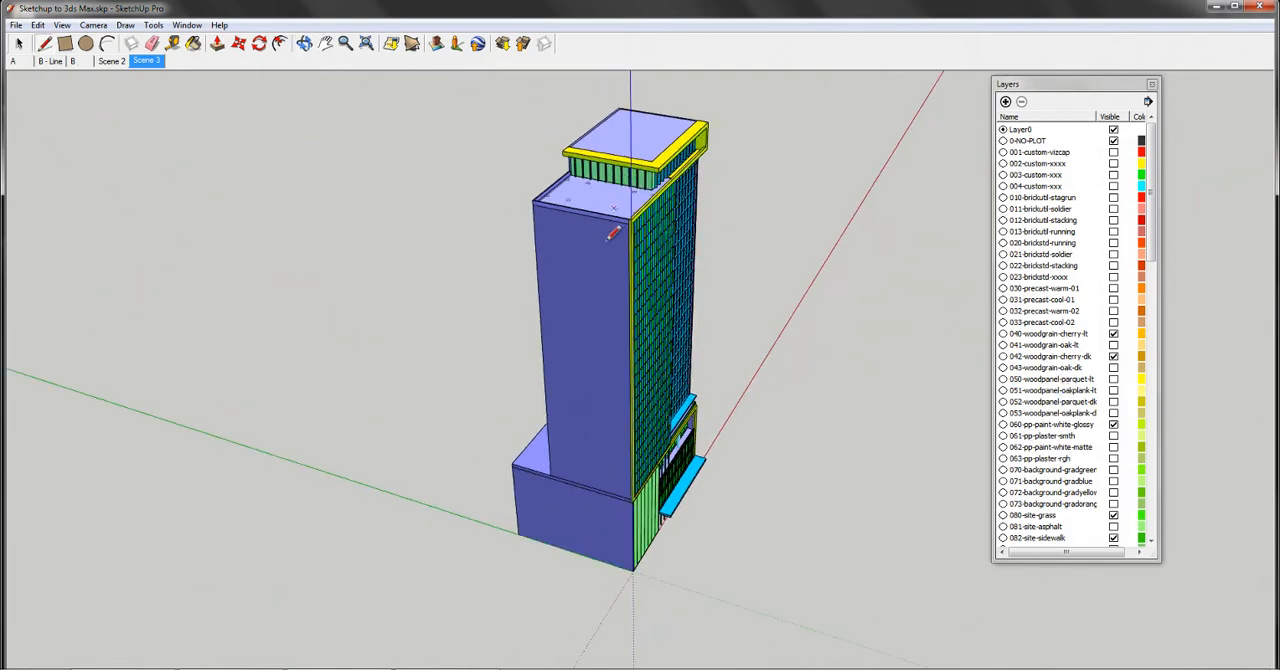
scroll(663, 193, up, 5)
scroll(663, 193, up, 4)
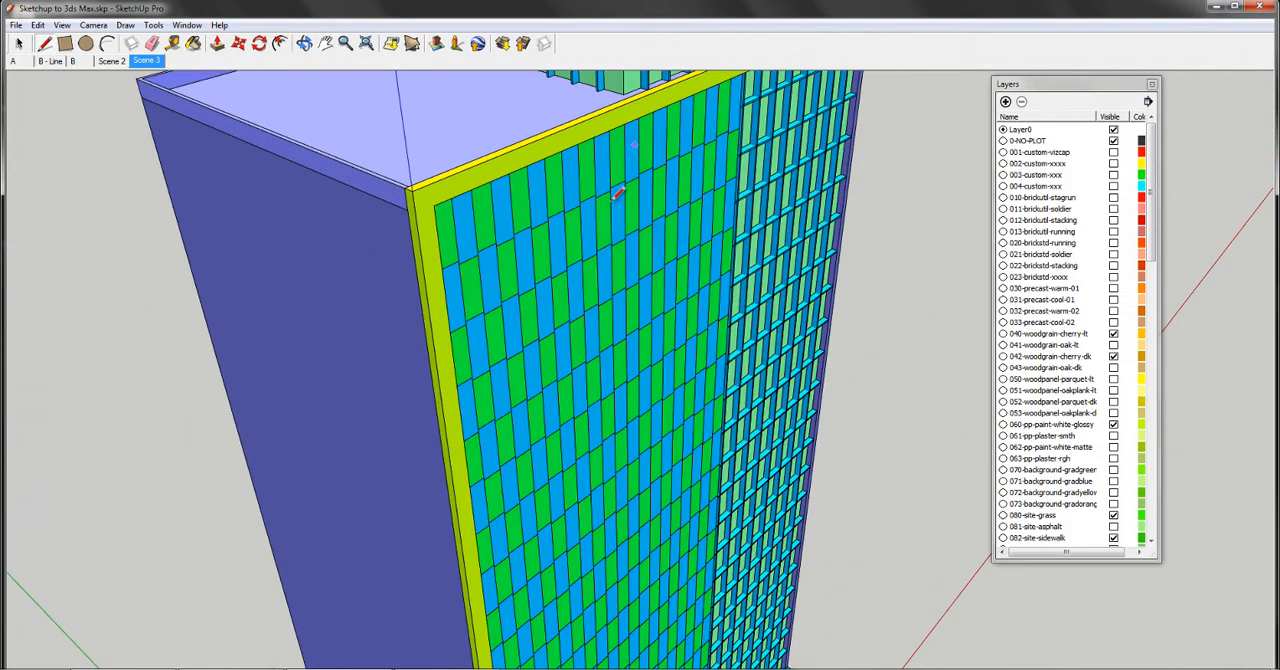
mouse_move(707, 174)
middle_down()
mouse_move(429, 174)
mouse_move(250, 131)
middle_up()
scroll(181, 144, down, 5)
scroll(184, 139, down, 3)
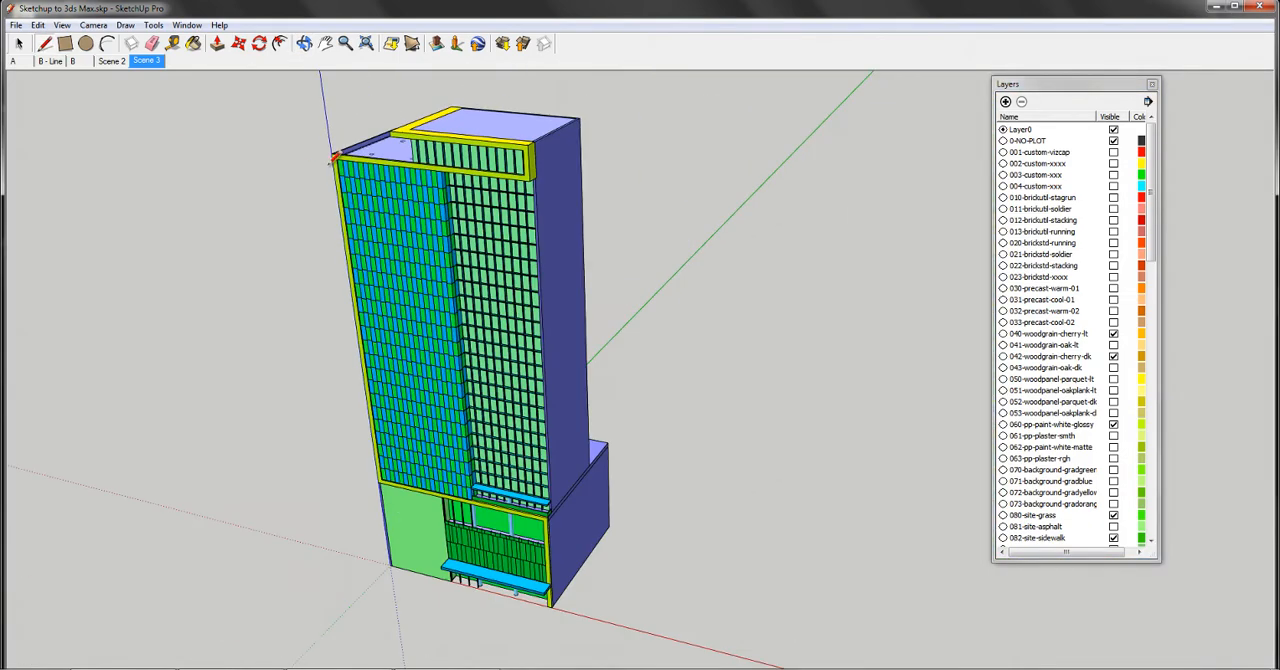
- Check the layer assignment of the tower's side wall face inside its nested group, and leave the group again
click(19, 45)
double_click(562, 232)
double_click(564, 232)
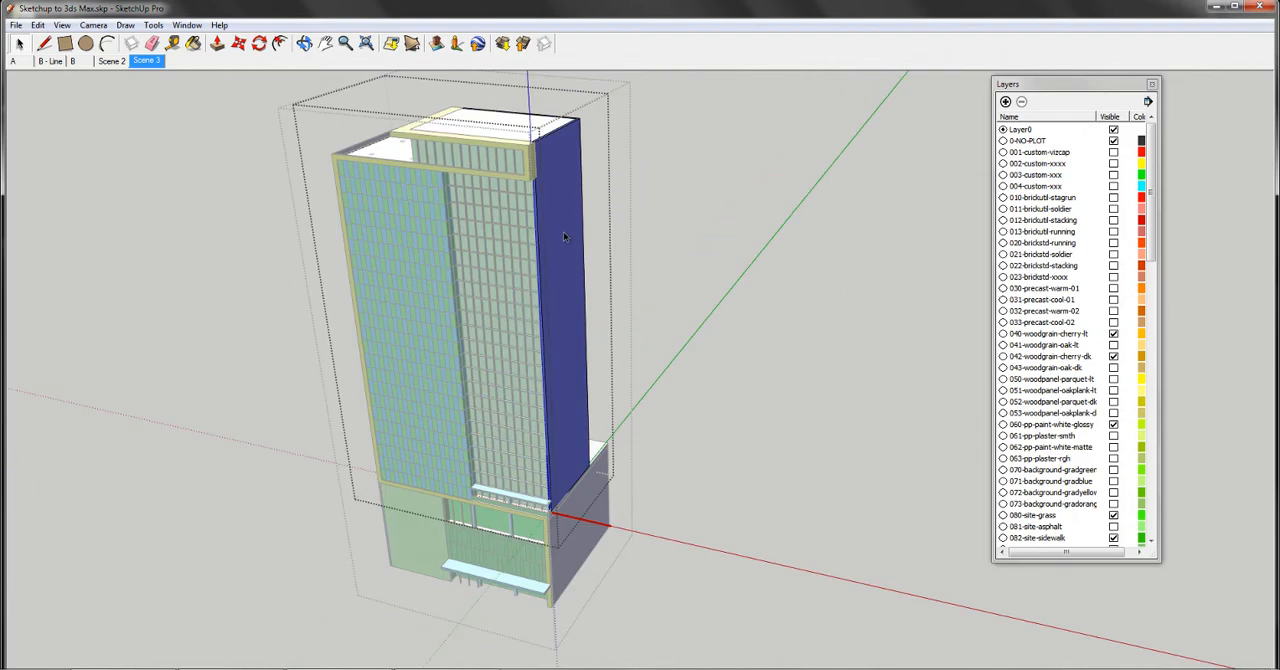
right_click(556, 246)
click(582, 251)
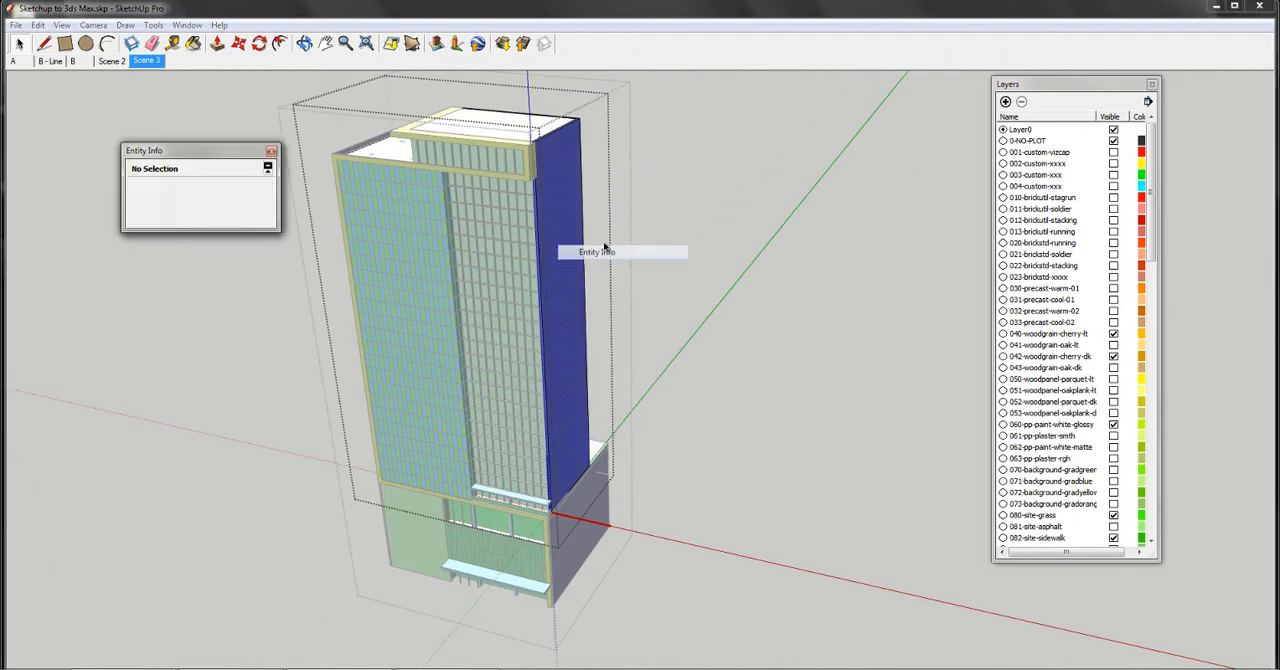
click(681, 206)
click(555, 155)
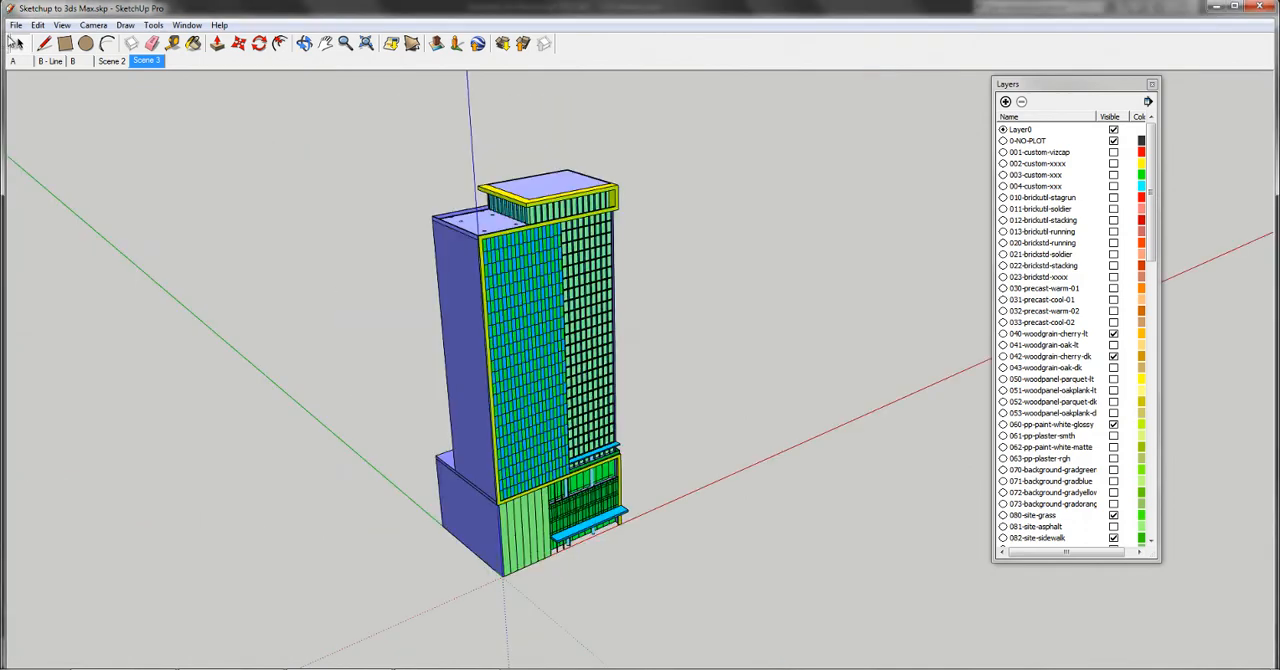
- Set up a 3D model export of the tower as an AutoCAD DWG file, accepting AutoCAD 2007 and Faces only as export options
click(16, 25)
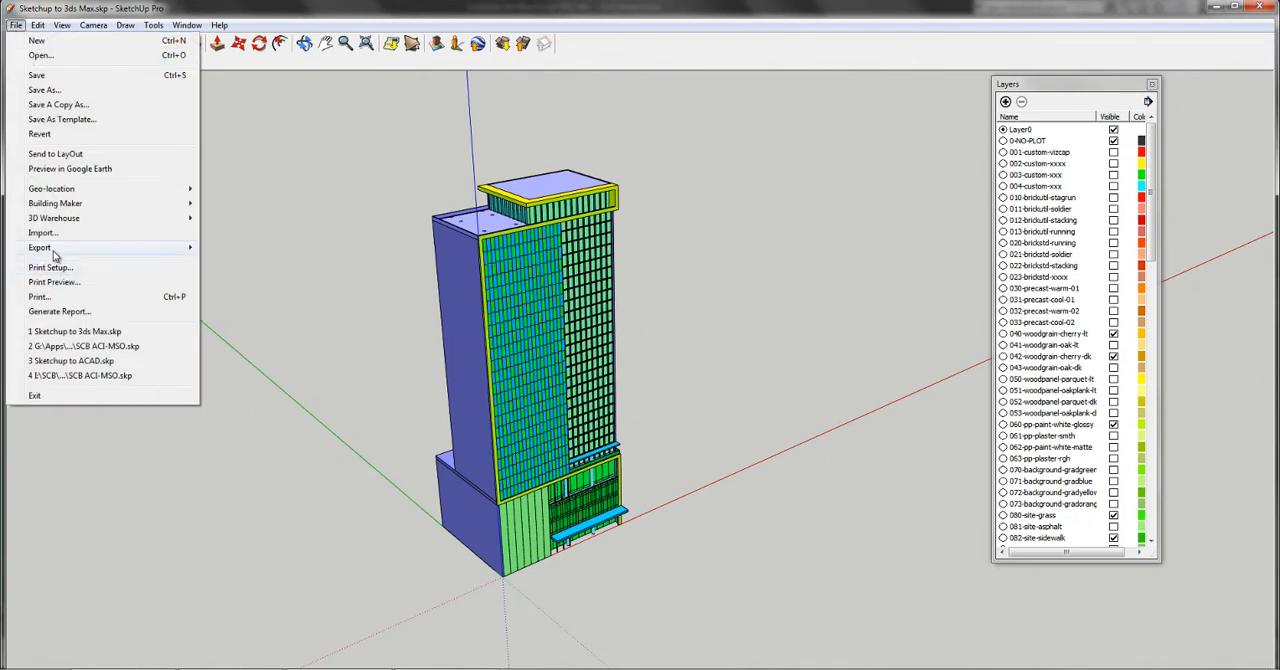
mouse_move(55, 252)
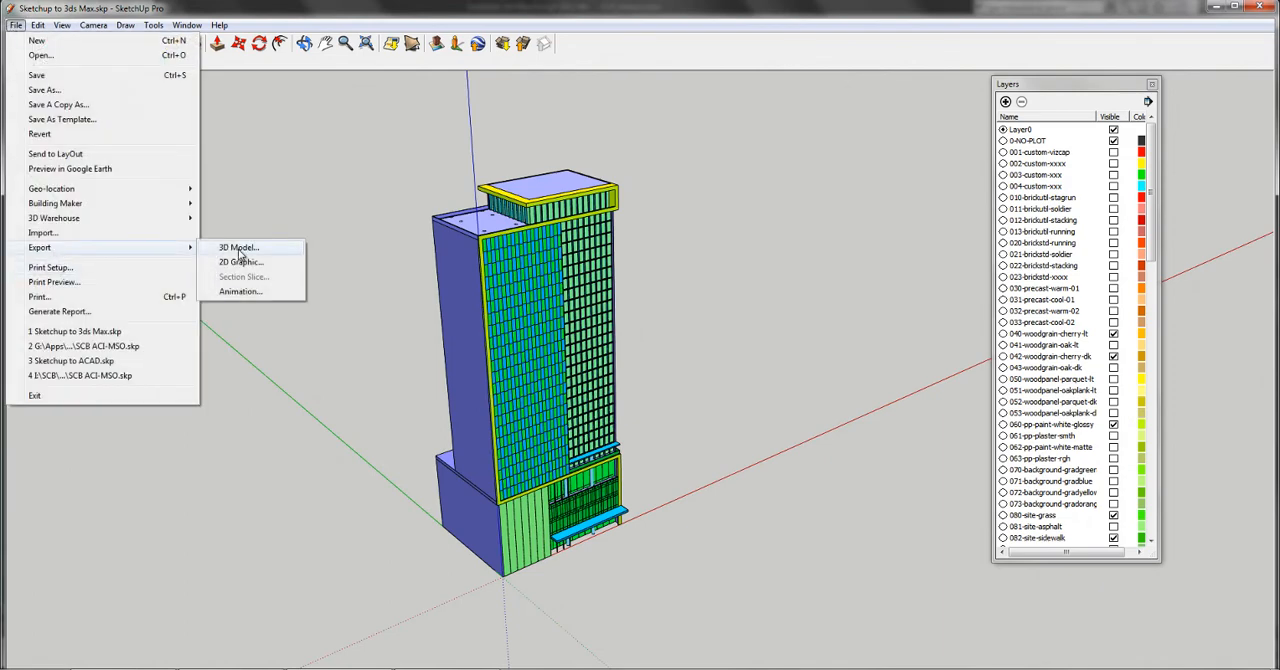
click(239, 251)
click(642, 552)
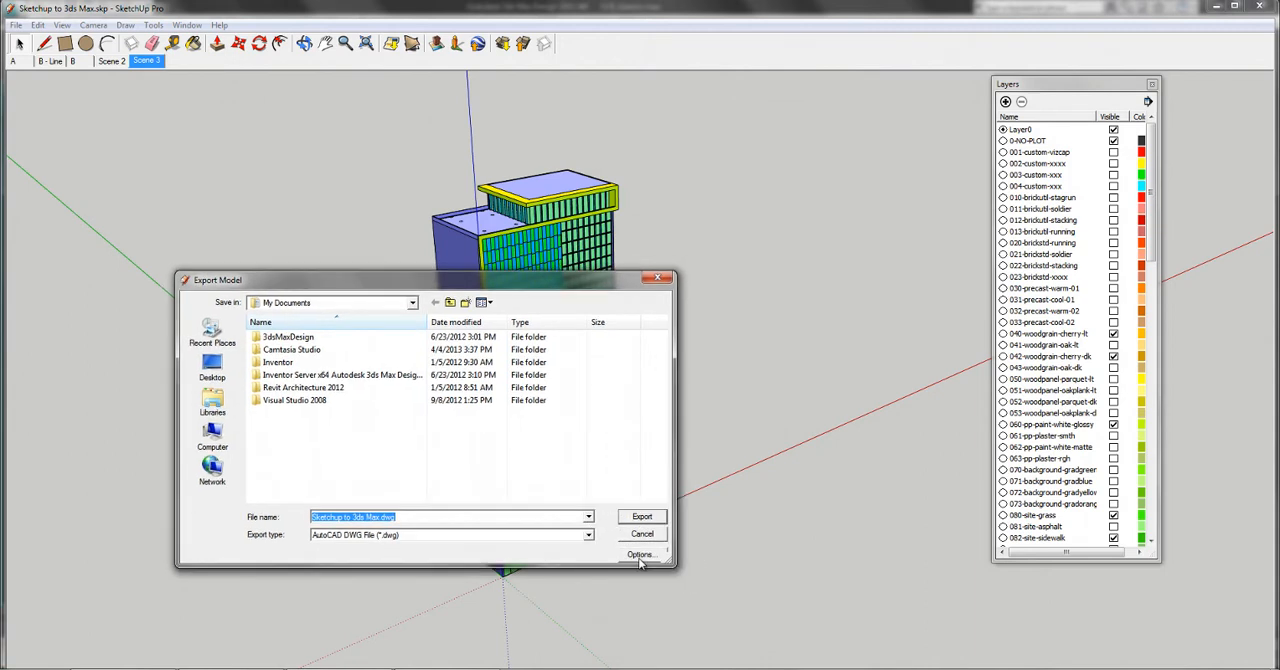
click(640, 556)
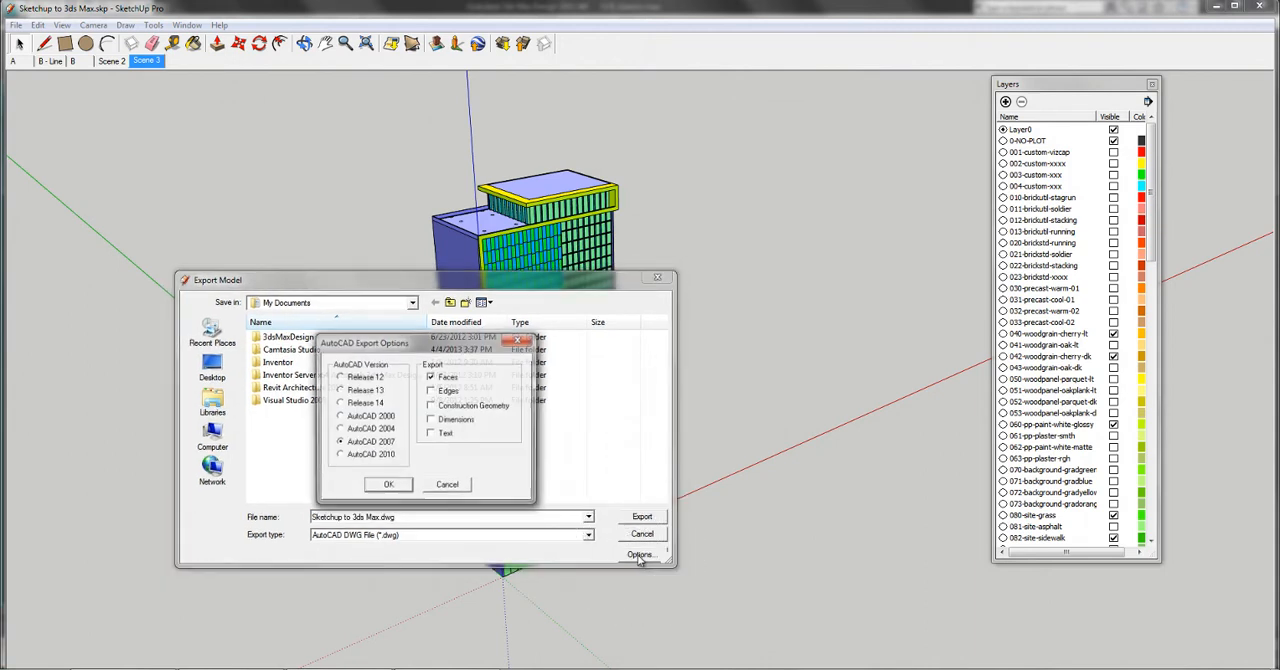
drag(462, 350, 866, 273)
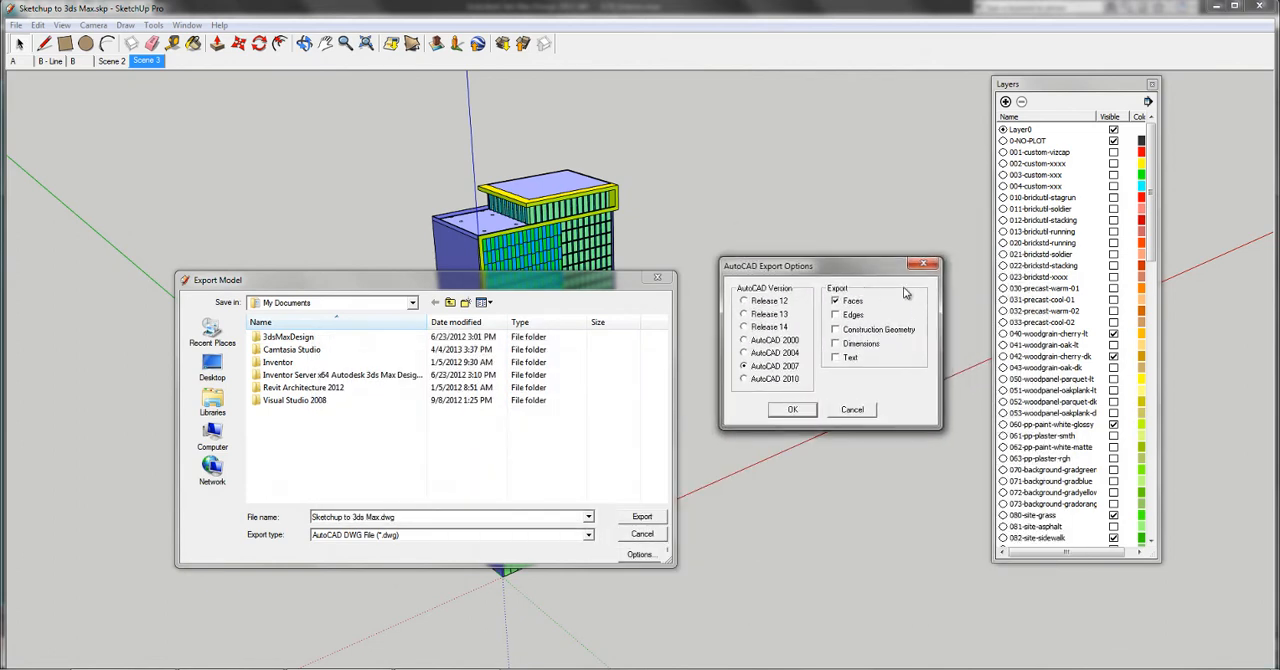
click(790, 410)
click(451, 303)
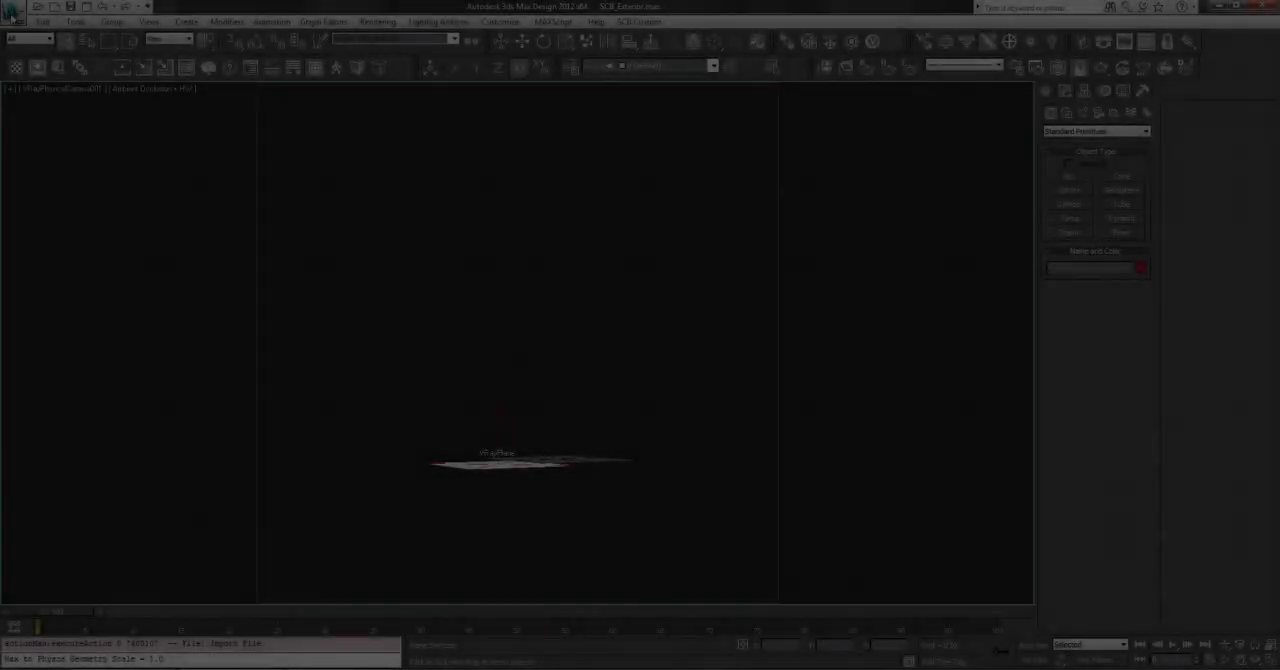
- Switch to 3ds Max Design and open the File Link Manager
click(14, 6)
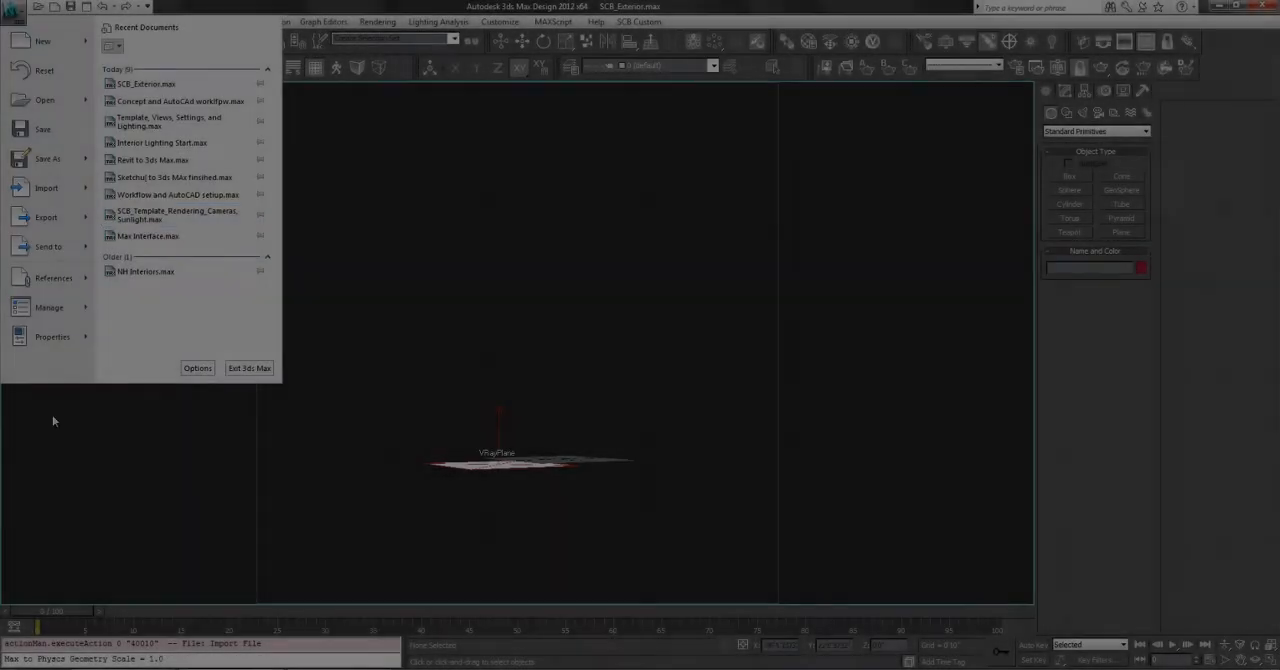
mouse_move(70, 272)
click(220, 263)
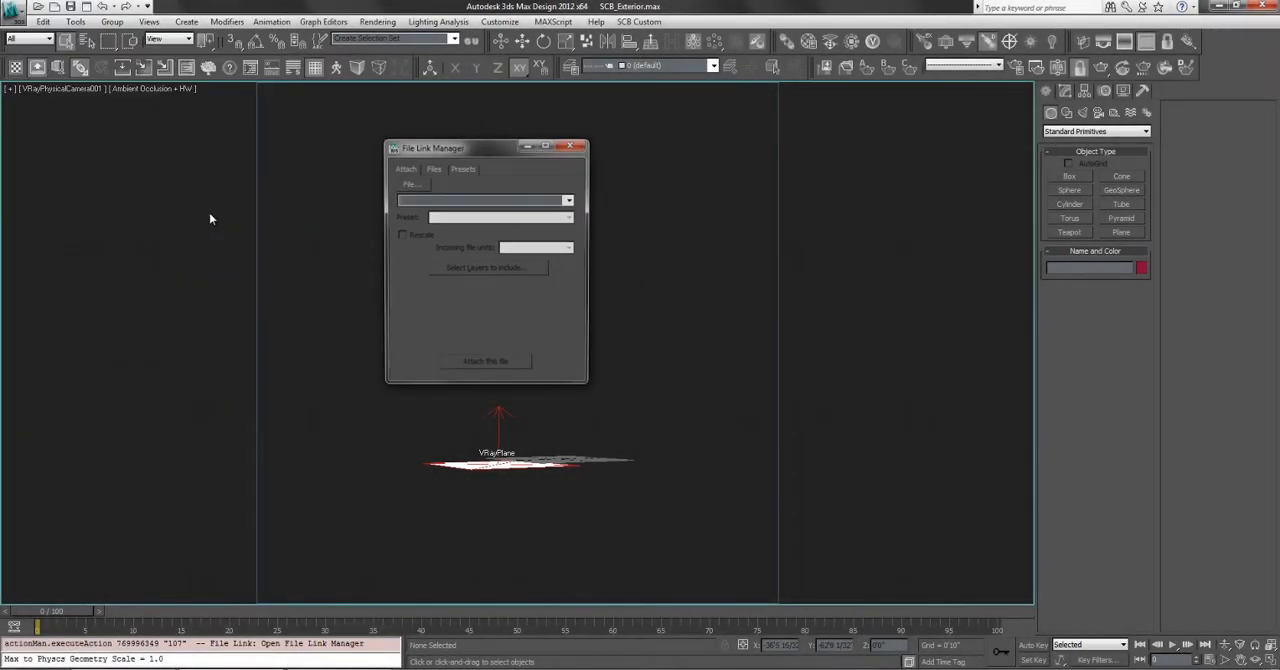
- Choose Sketchup to 3ds Max.dwg from the Sketchup Workflow folder of the Tutorial Files as the file to link
click(417, 184)
click(480, 188)
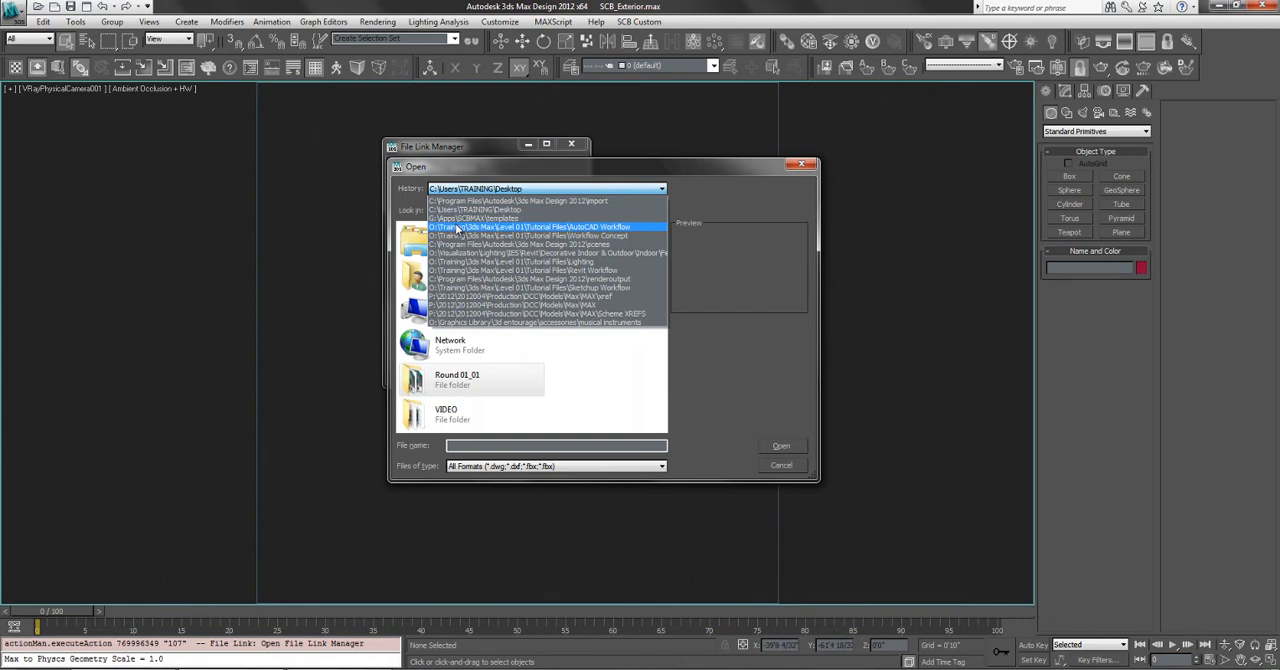
click(456, 227)
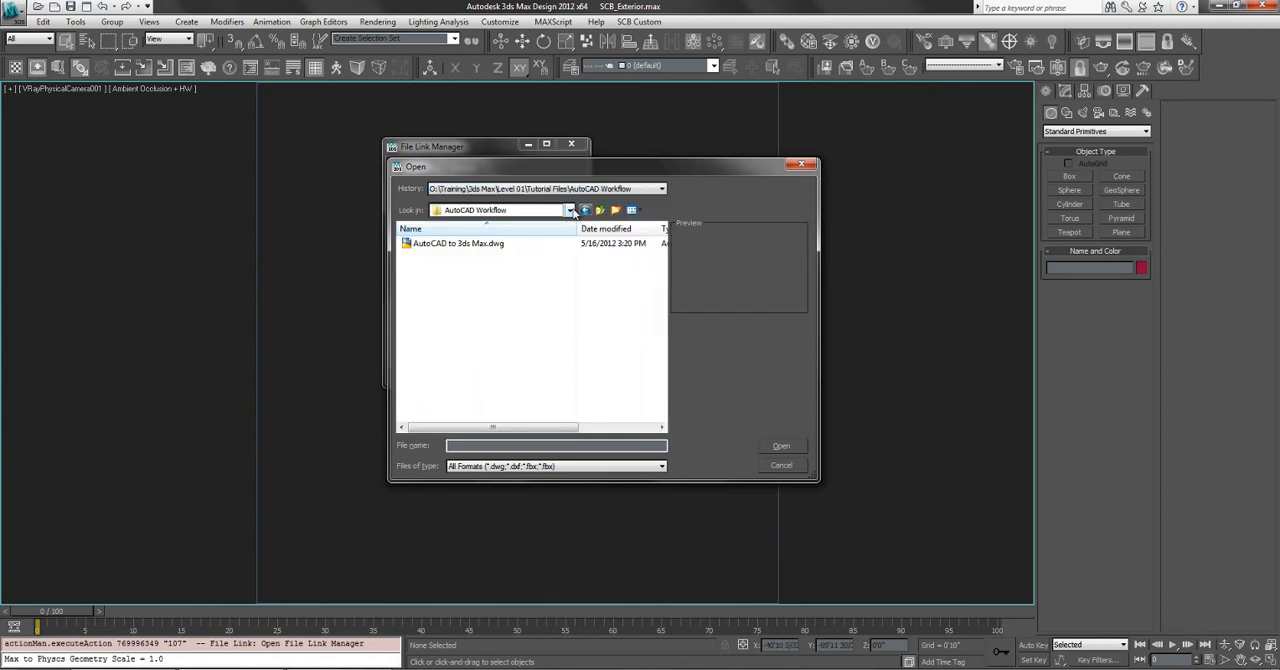
click(569, 210)
click(503, 384)
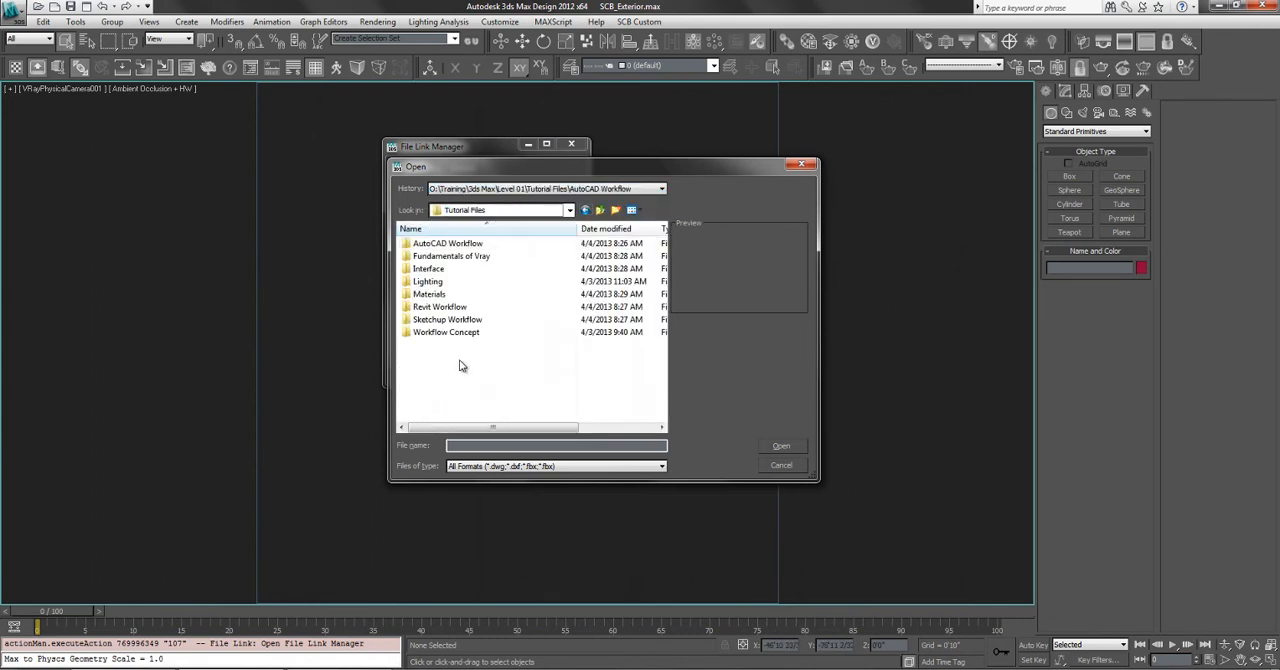
double_click(448, 321)
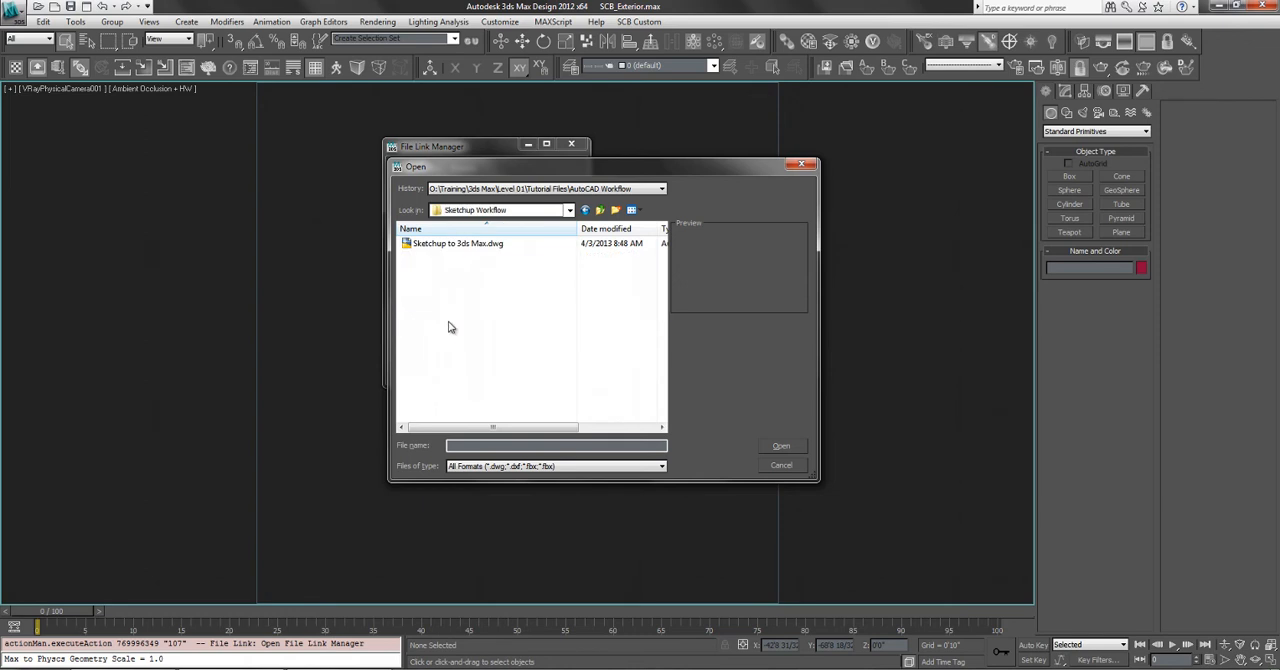
click(468, 244)
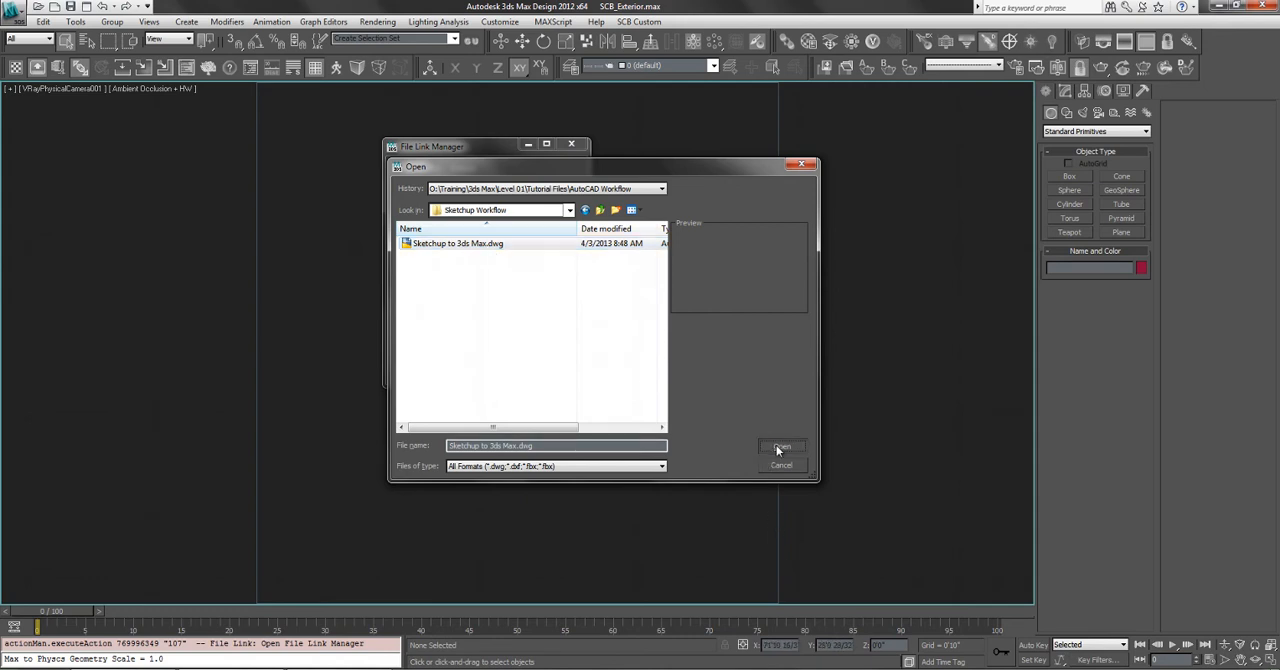
click(779, 447)
- Attach the chosen DWG to the scene with the SCB_One Object Capped preset
drag(428, 157, 88, 160)
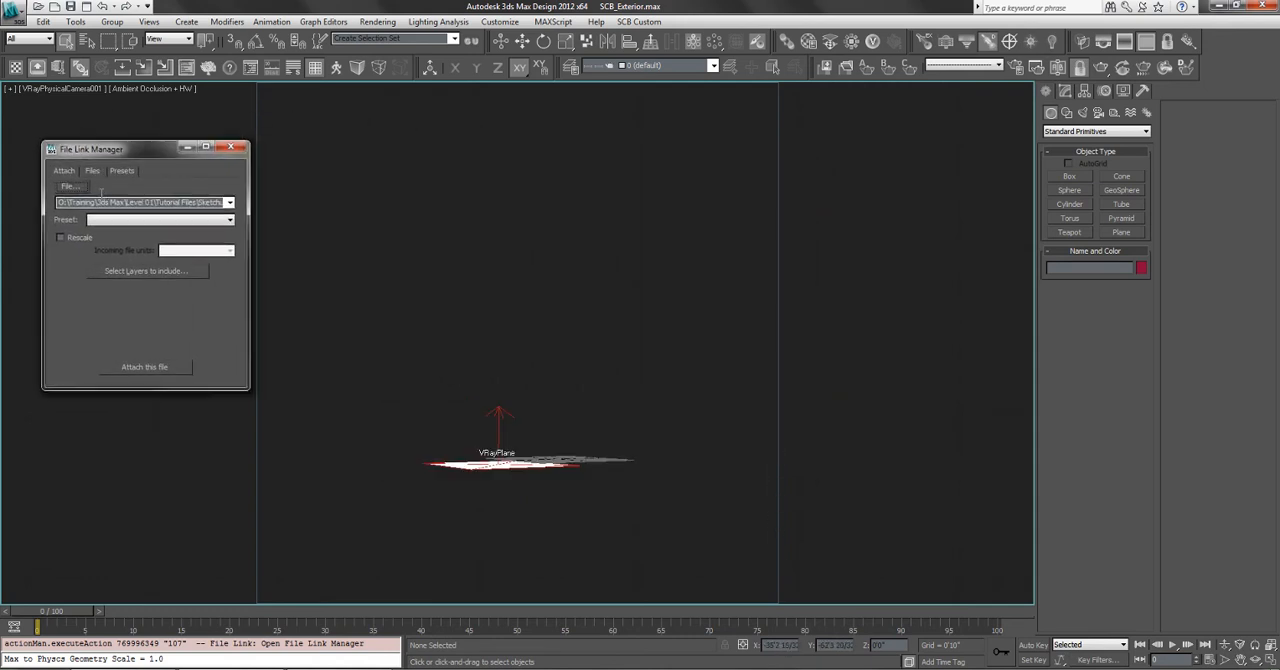
click(103, 222)
click(105, 233)
click(160, 367)
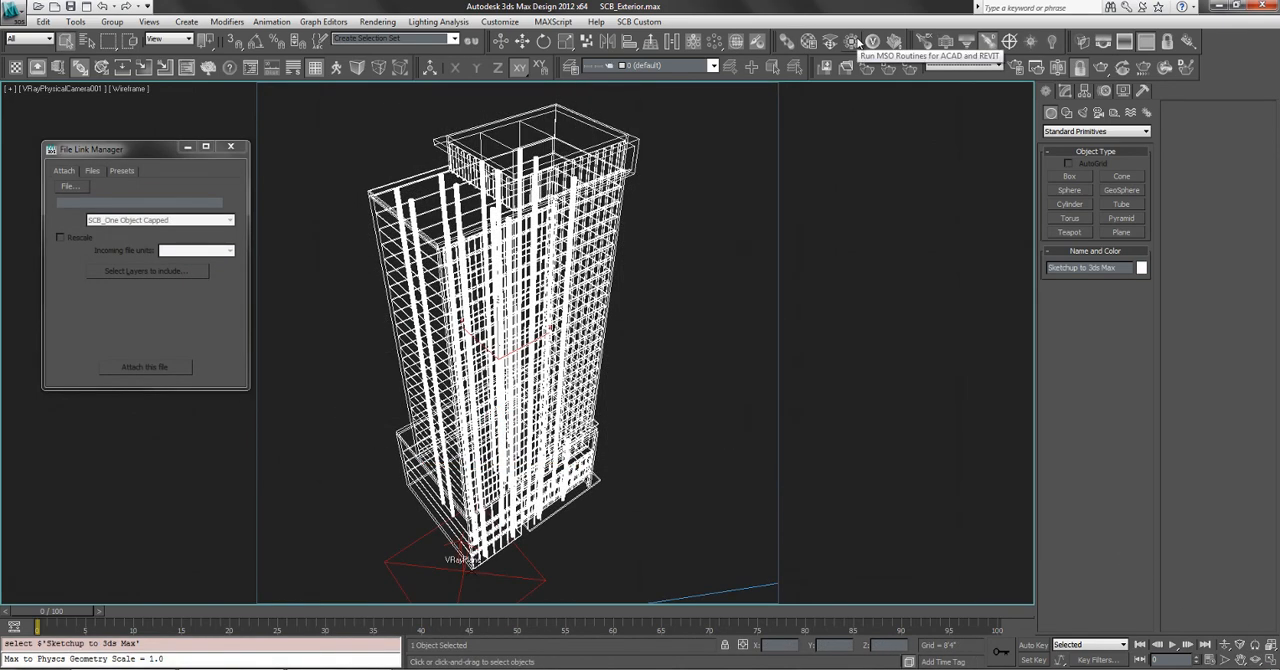
- Run the AutoCAD MSO routine with the VRay option on the linked tower and move its dialog off the model
click(855, 41)
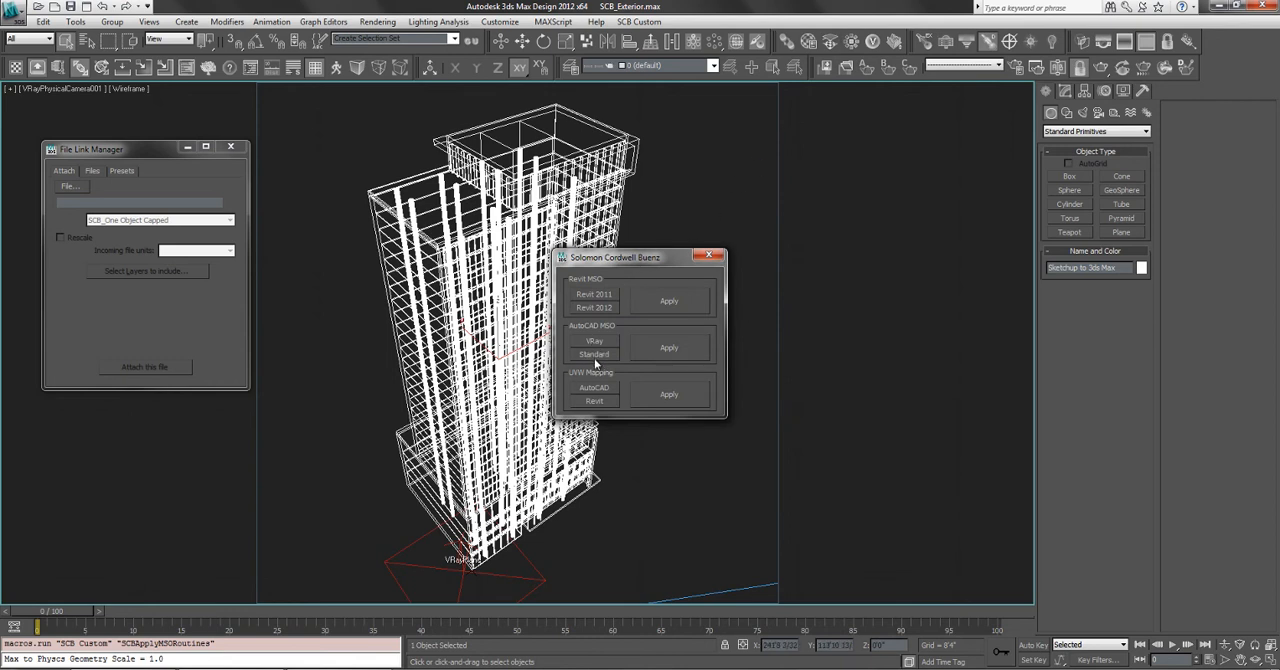
click(594, 343)
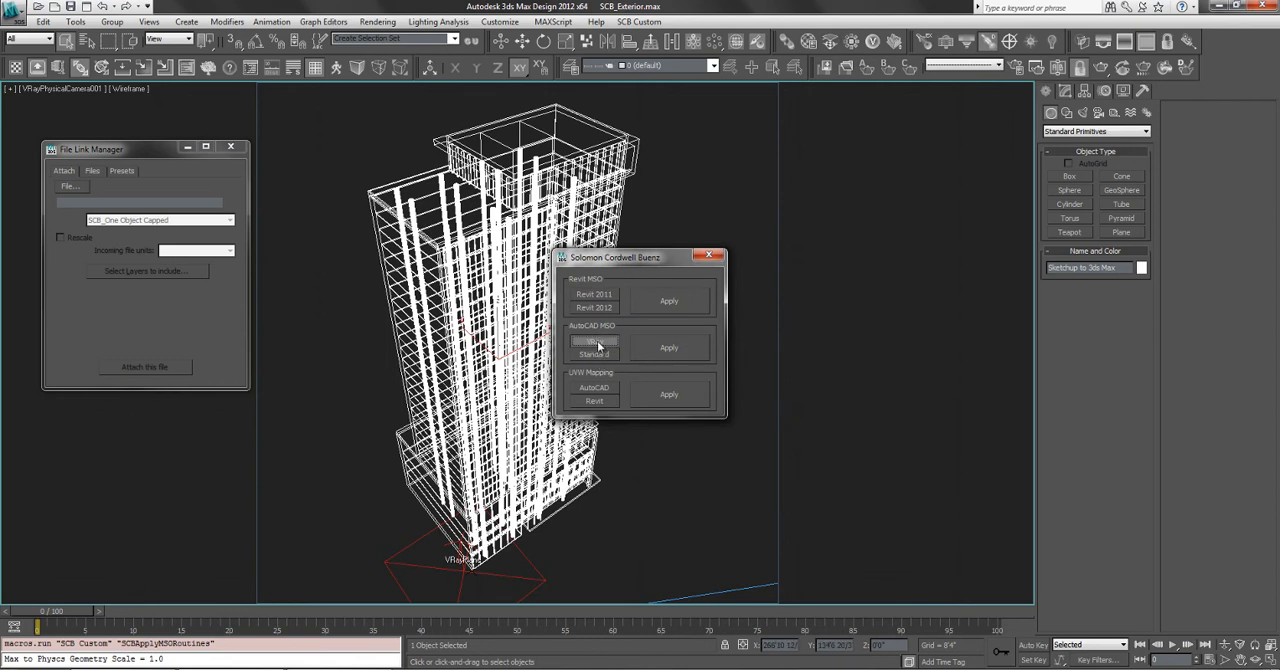
click(675, 347)
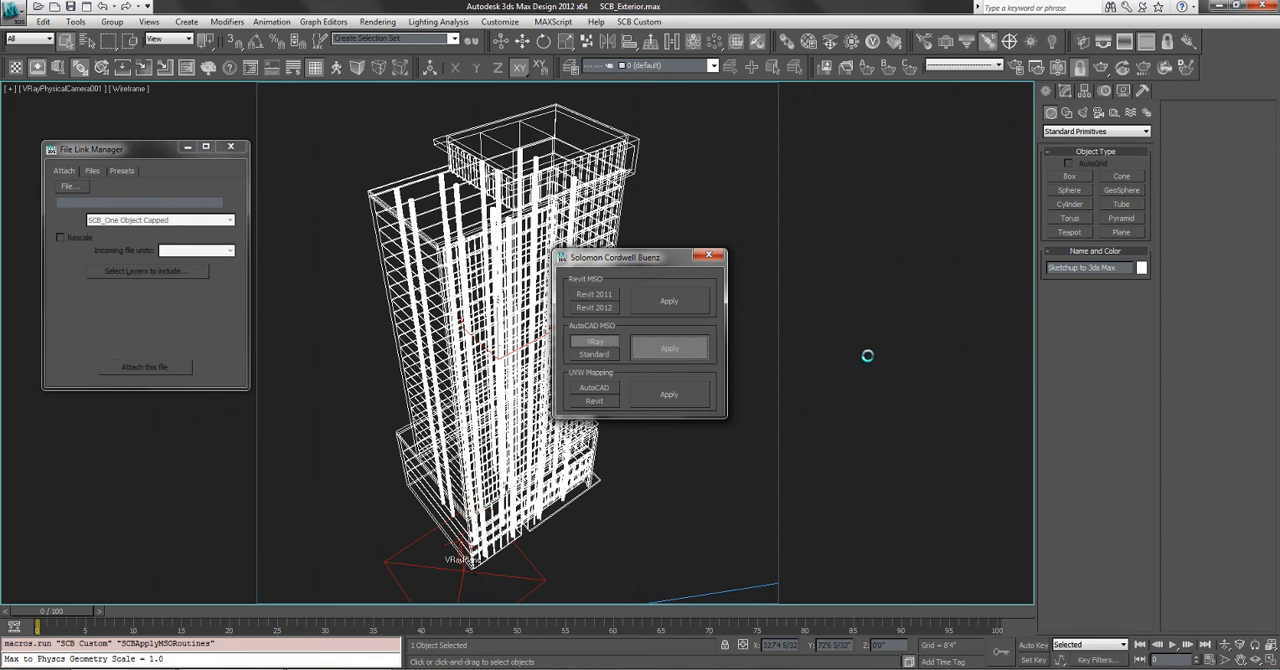
click(862, 331)
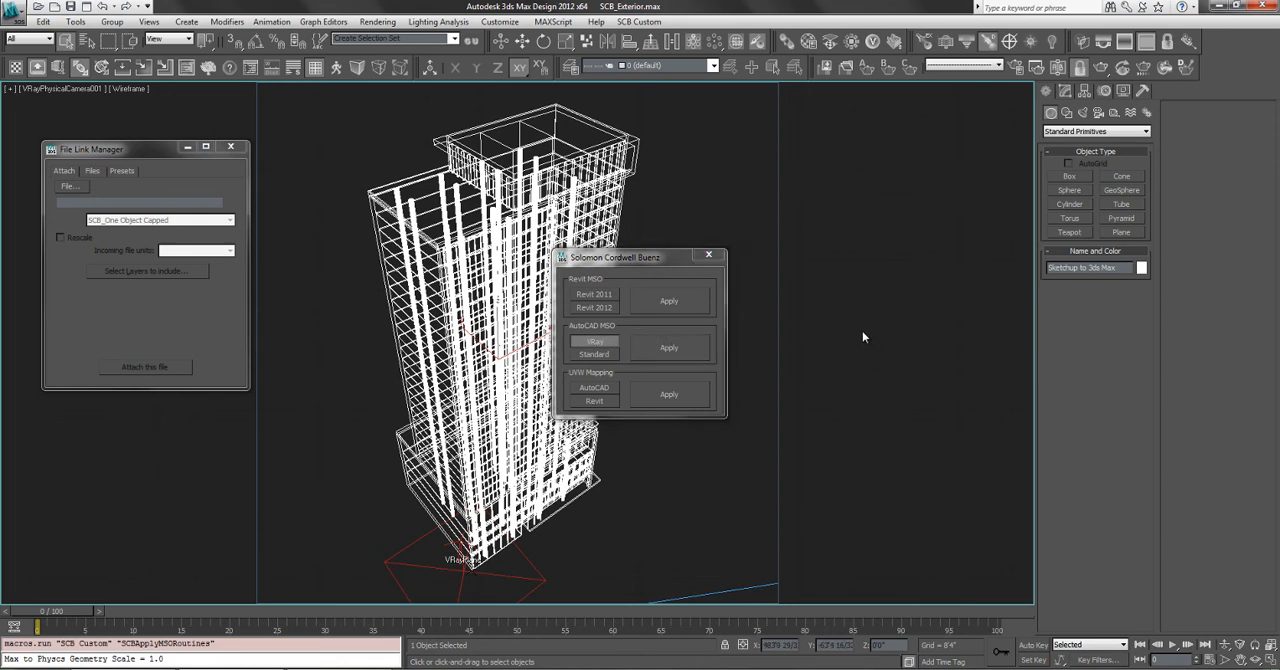
drag(664, 259, 884, 243)
- Pick the tower's VRay template1 Multi/Sub-Object material from the model into the second sample slot of the Material Editor
key(m)
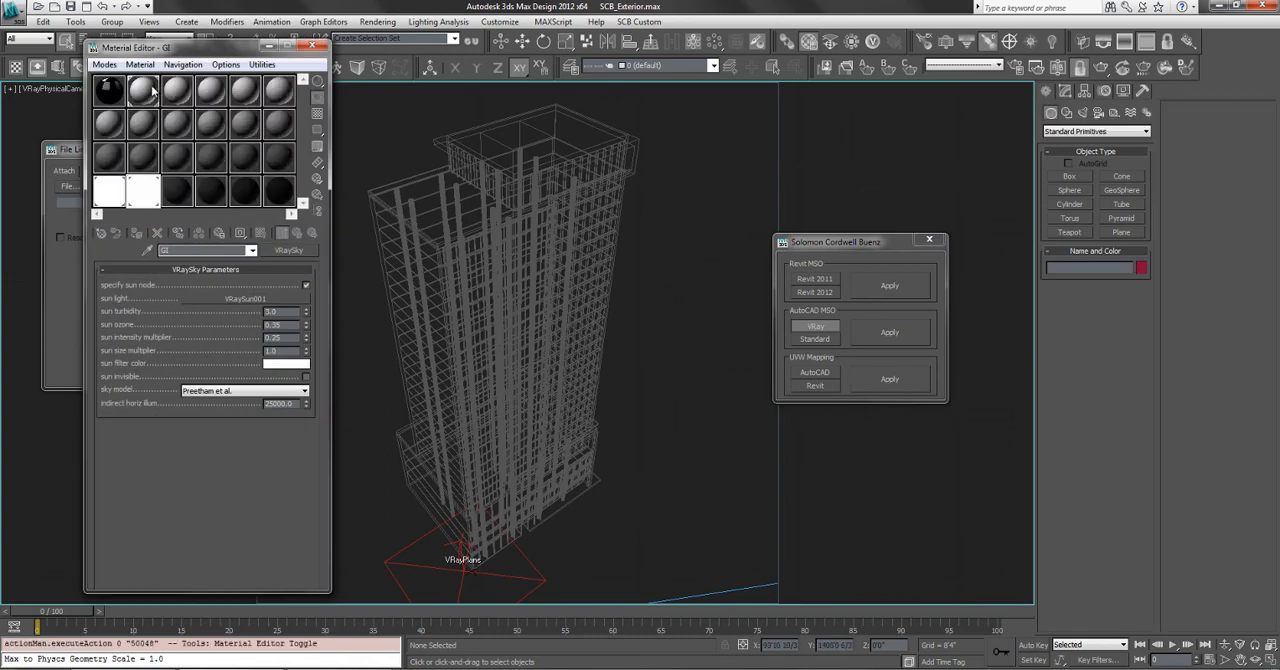
click(142, 89)
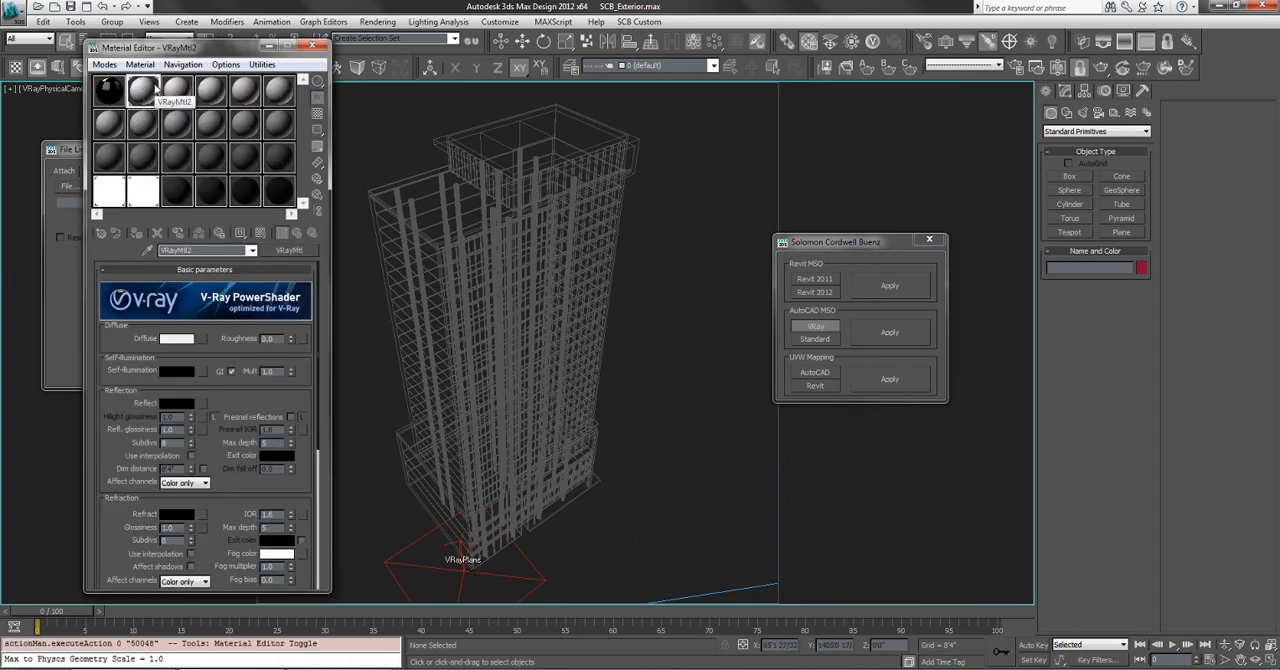
click(148, 250)
click(474, 246)
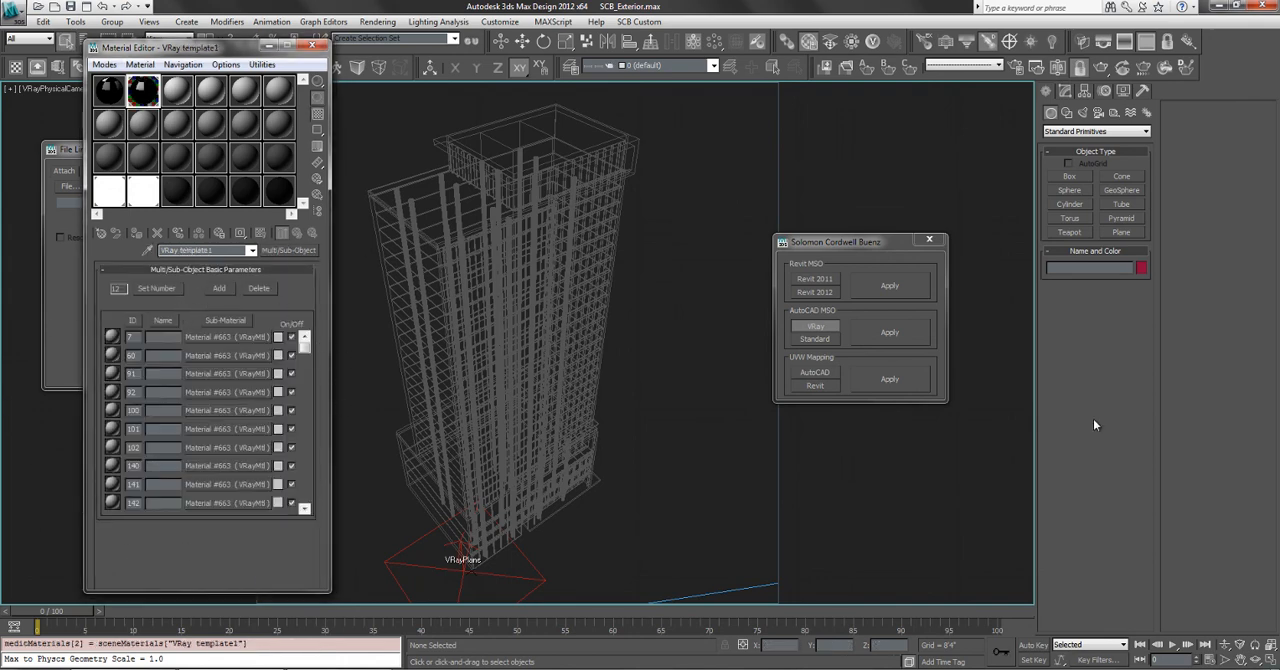
- Render the tower from the V-Ray physical camera view to test the applied materials
key(shift+q)
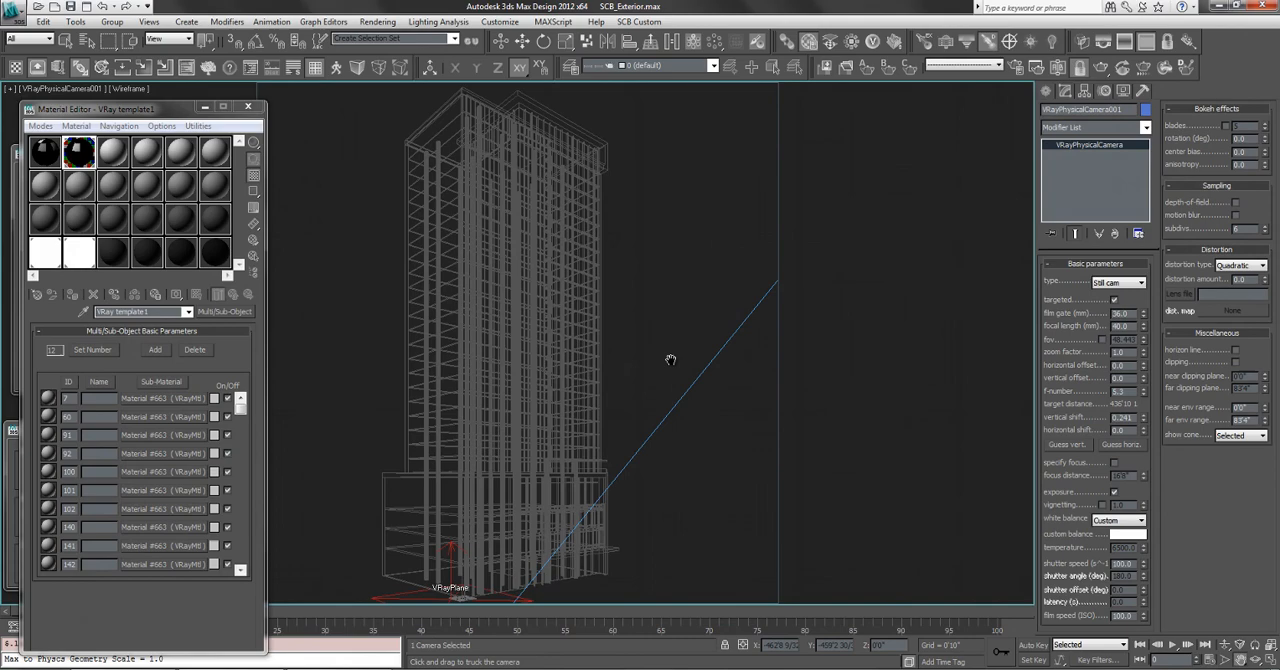
key(shift+q)
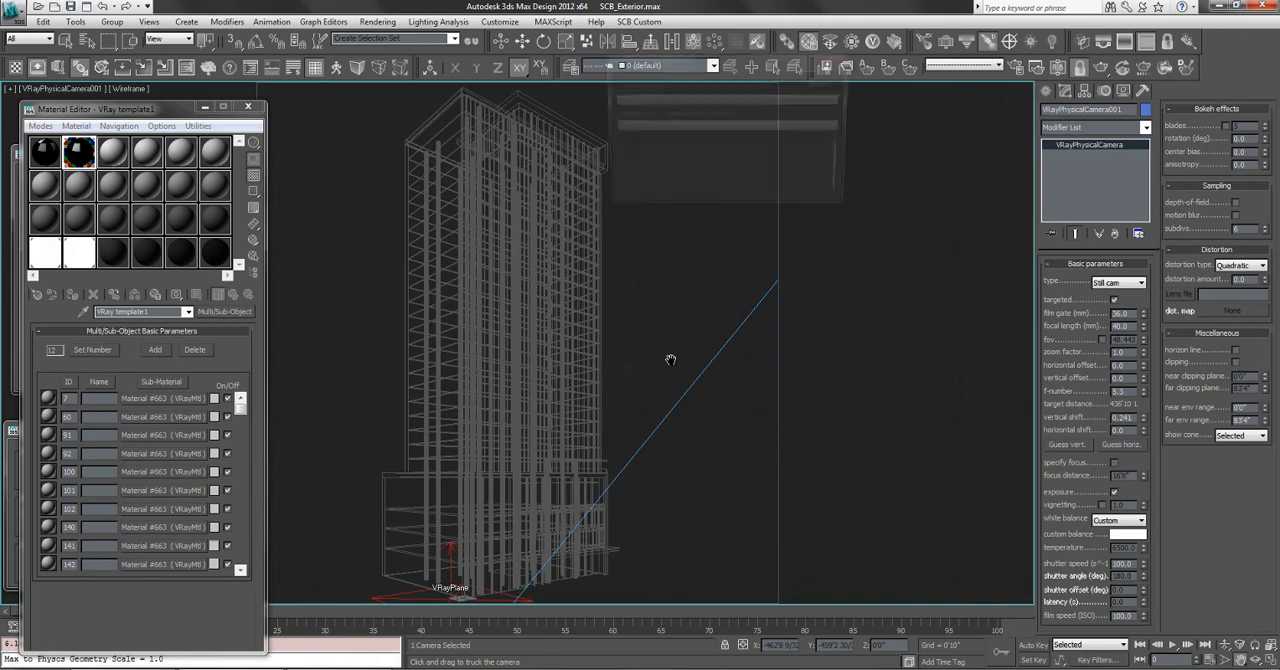